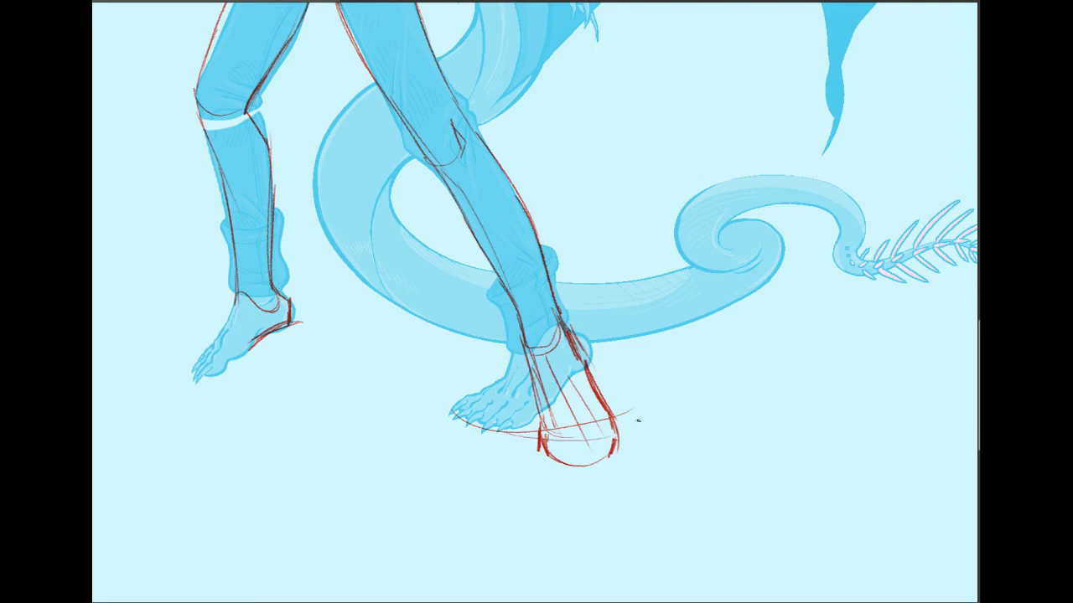
Step: Undo the guide arcs across the toes of the straight leg's foot, and shift the lower part of the foot sketch slightly upward
key(ctrl+z)
key(ctrl+z)
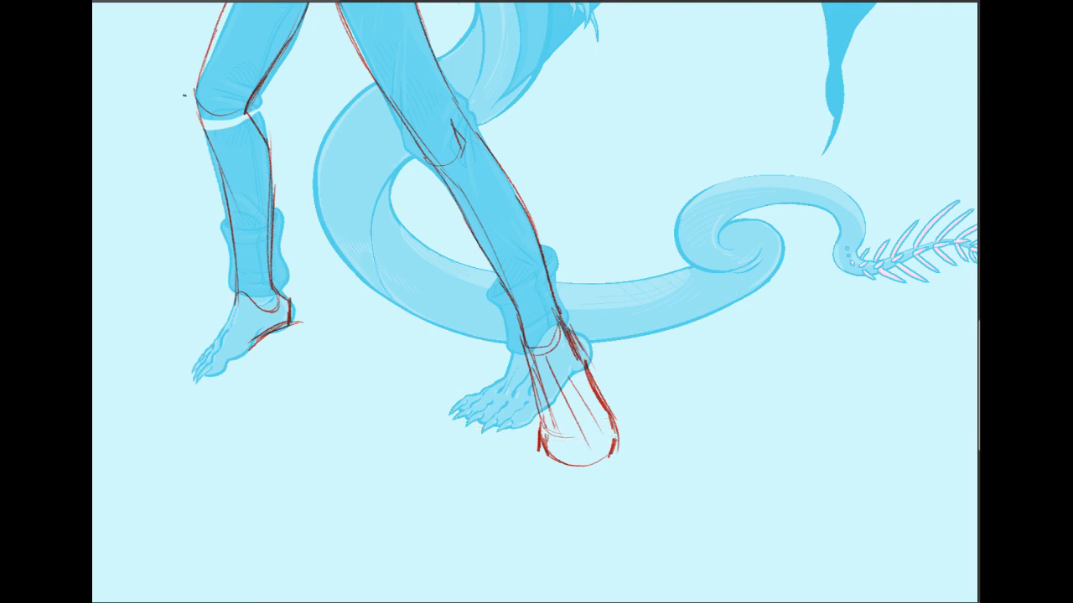
mouse_move(530, 370)
mouse_down()
mouse_move(665, 431)
mouse_move(490, 423)
mouse_up()
key(ctrl+t)
drag(582, 525, 585, 507)
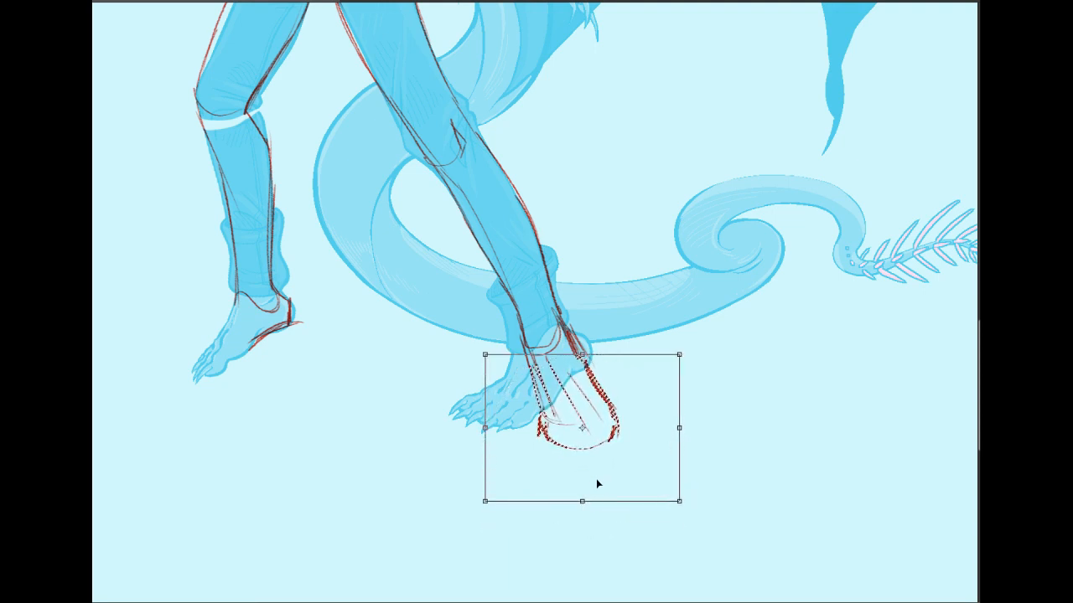
key(Return)
key(ctrl+d)
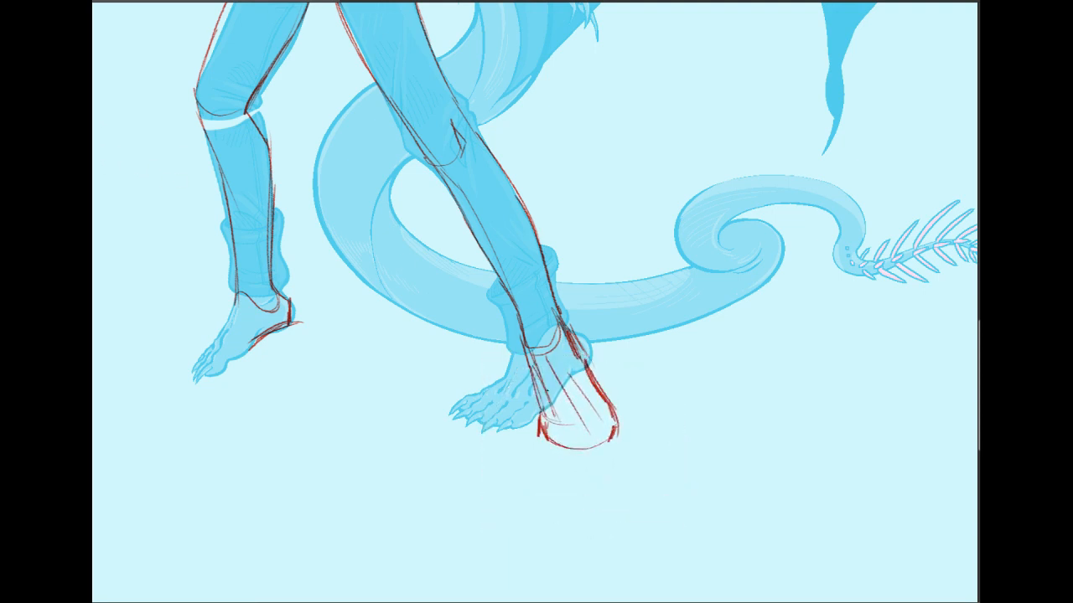
Step: Mark the toe divisions on the straight leg's foot and reinforce the toe-end and inner ankle contours
mouse_move(540, 434)
mouse_down()
mouse_move(558, 446)
mouse_move(559, 428)
mouse_move(574, 447)
mouse_move(615, 440)
mouse_up()
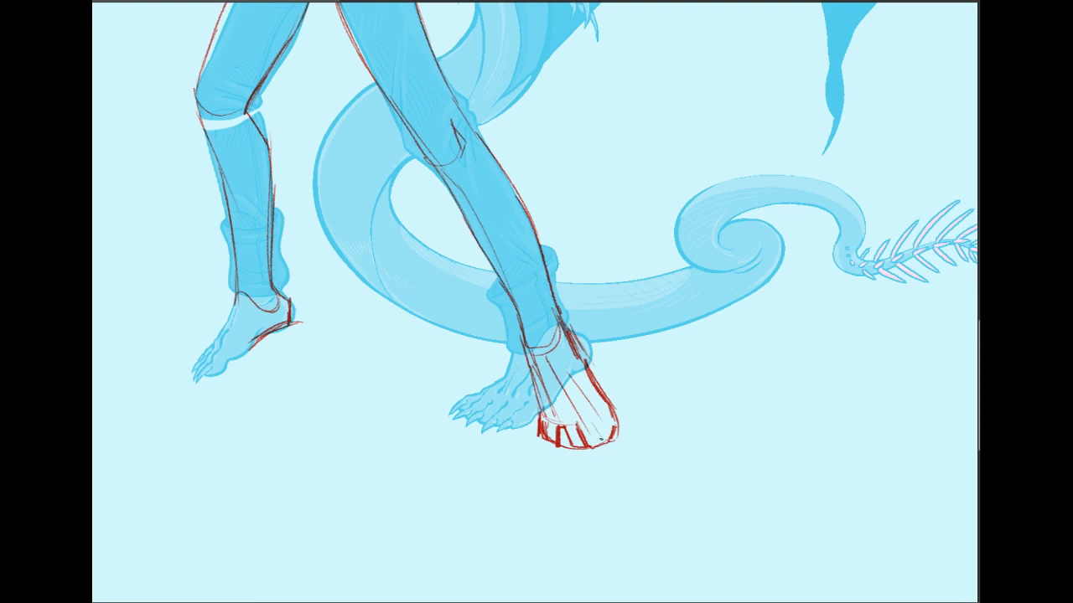
drag(617, 419, 613, 436)
drag(610, 438, 599, 446)
drag(520, 329, 543, 416)
drag(531, 370, 541, 424)
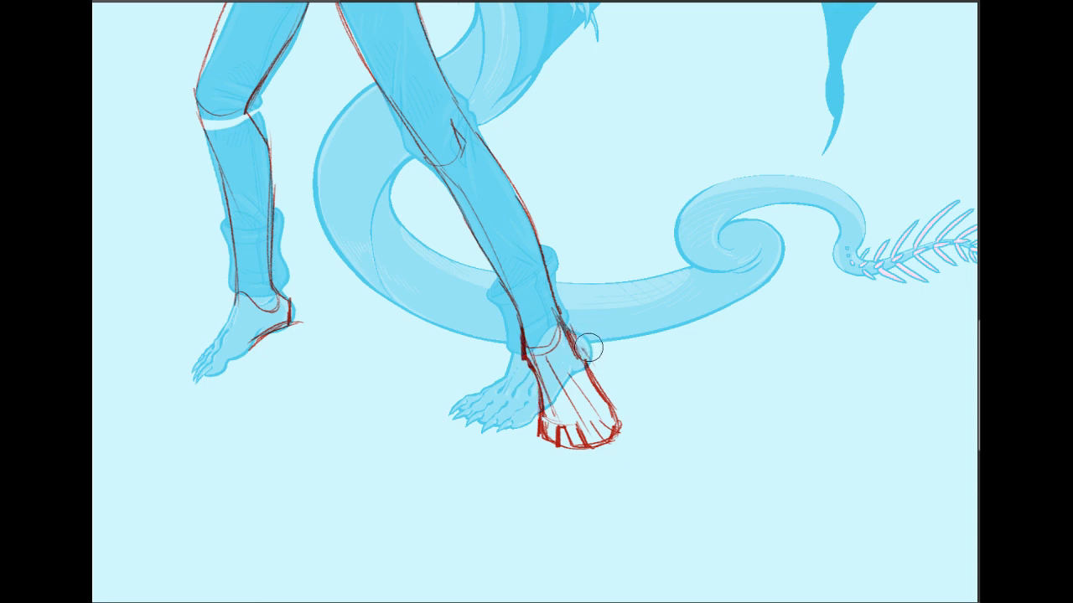
Step: Erase and redraw the foot's outer edge, and extend short toe direction lines with an arc beneath the toes
drag(569, 451, 565, 442)
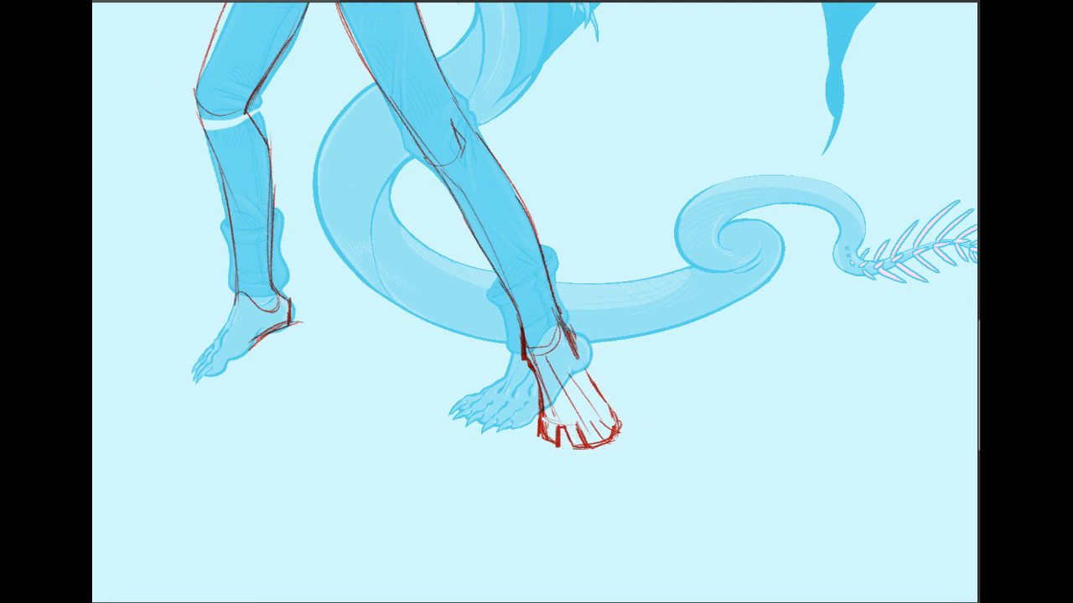
drag(573, 342, 603, 391)
drag(572, 329, 603, 401)
drag(575, 345, 597, 385)
mouse_move(545, 434)
mouse_down()
mouse_move(552, 458)
mouse_move(595, 456)
mouse_up()
mouse_move(600, 433)
mouse_down()
mouse_move(604, 452)
mouse_move(613, 431)
mouse_up()
drag(630, 424, 563, 461)
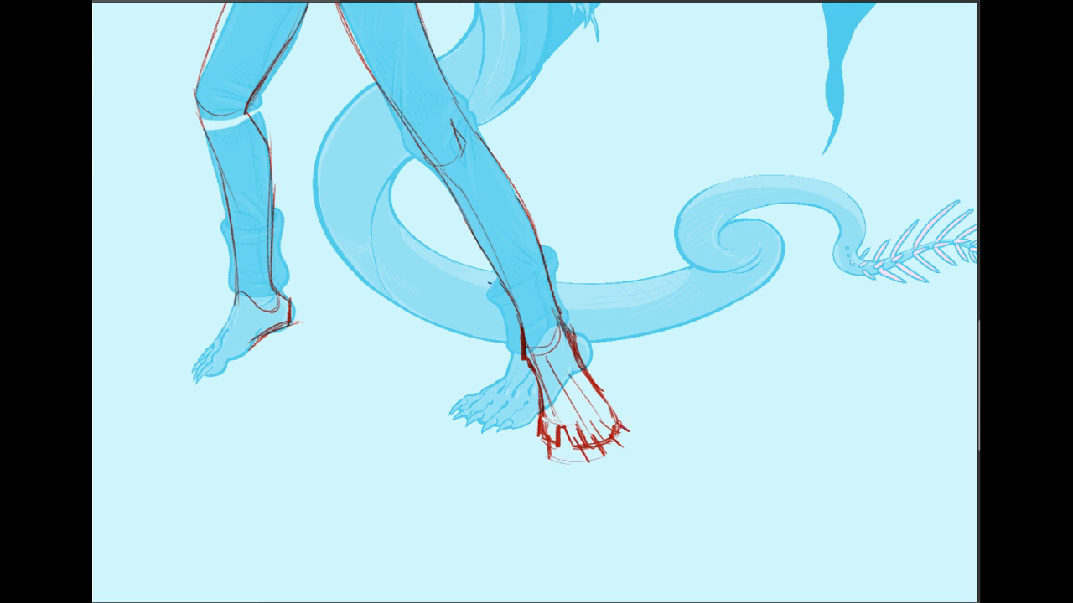
Step: Sketch the rolled trouser cuff around the straight leg's ankle, with flared edges and a curved lower hem
mouse_move(490, 285)
mouse_down()
mouse_move(528, 310)
mouse_move(552, 255)
mouse_move(552, 281)
mouse_move(501, 308)
mouse_move(520, 344)
mouse_move(580, 321)
mouse_move(561, 281)
mouse_move(566, 304)
mouse_up()
drag(566, 291, 565, 335)
drag(486, 276, 637, 434)
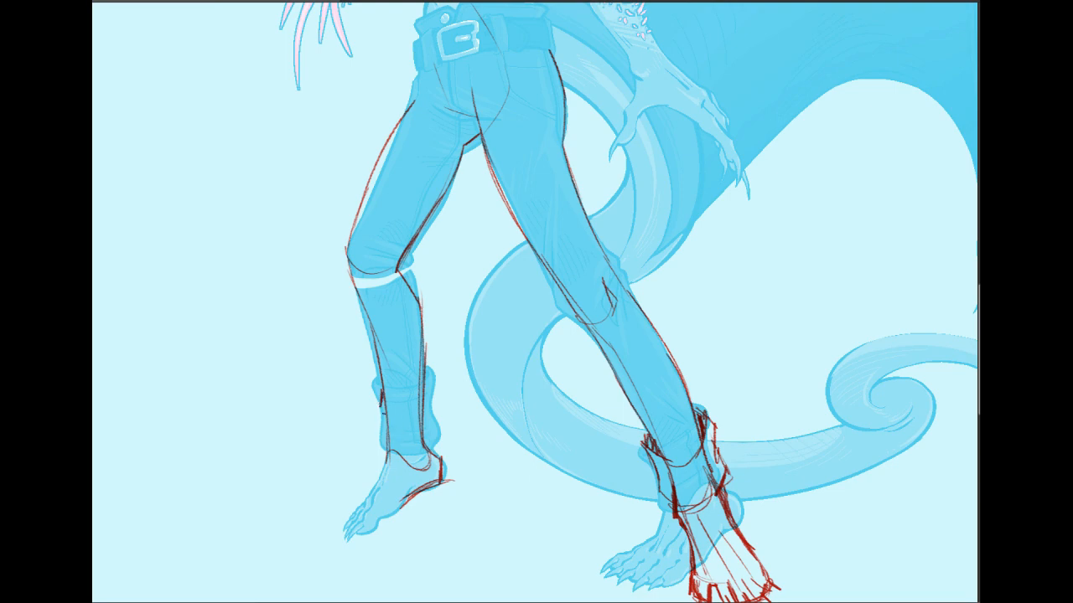
drag(720, 352, 500, 222)
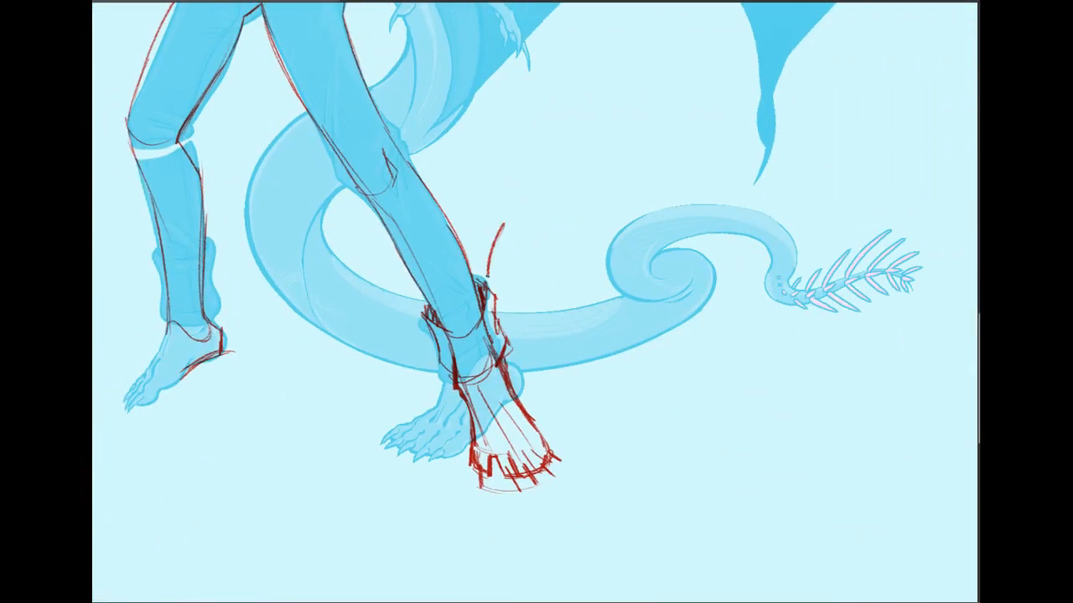
drag(436, 251, 656, 403)
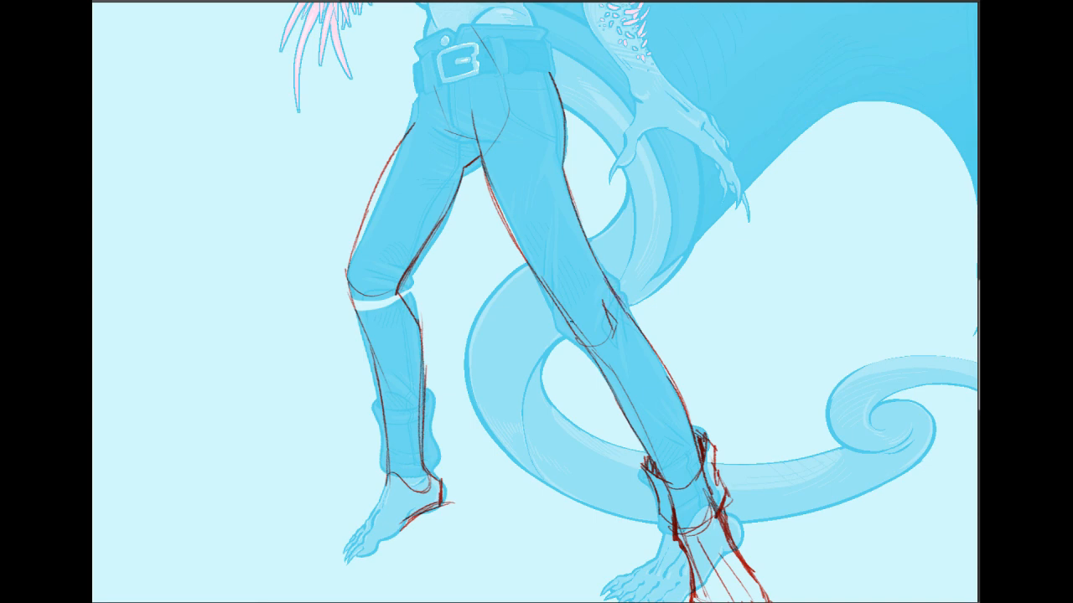
Step: Define the straight leg's knee with darker edge strokes and contour curves, and add a curved contour across the upper thigh
drag(561, 305, 609, 374)
mouse_move(605, 277)
mouse_down()
mouse_move(630, 318)
mouse_move(584, 345)
mouse_up()
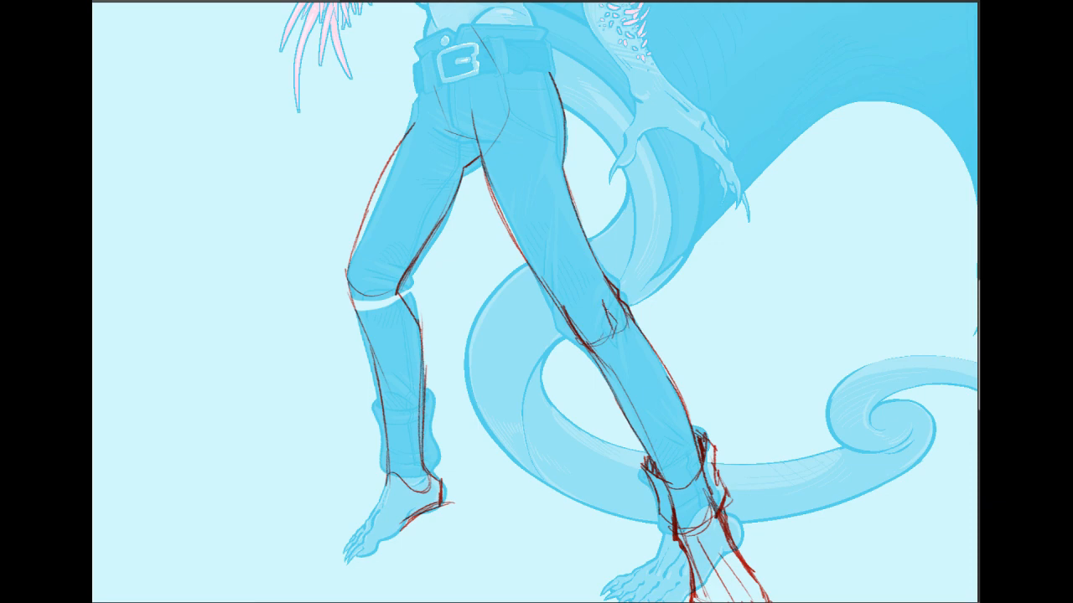
drag(611, 297, 583, 329)
drag(514, 160, 552, 188)
Step: Sketch rounded toe knuckles on the straight leg's foot and draw tendon lines running from the ankle to the toes
mouse_move(712, 536)
mouse_down()
mouse_move(580, 290)
mouse_move(662, 313)
mouse_up()
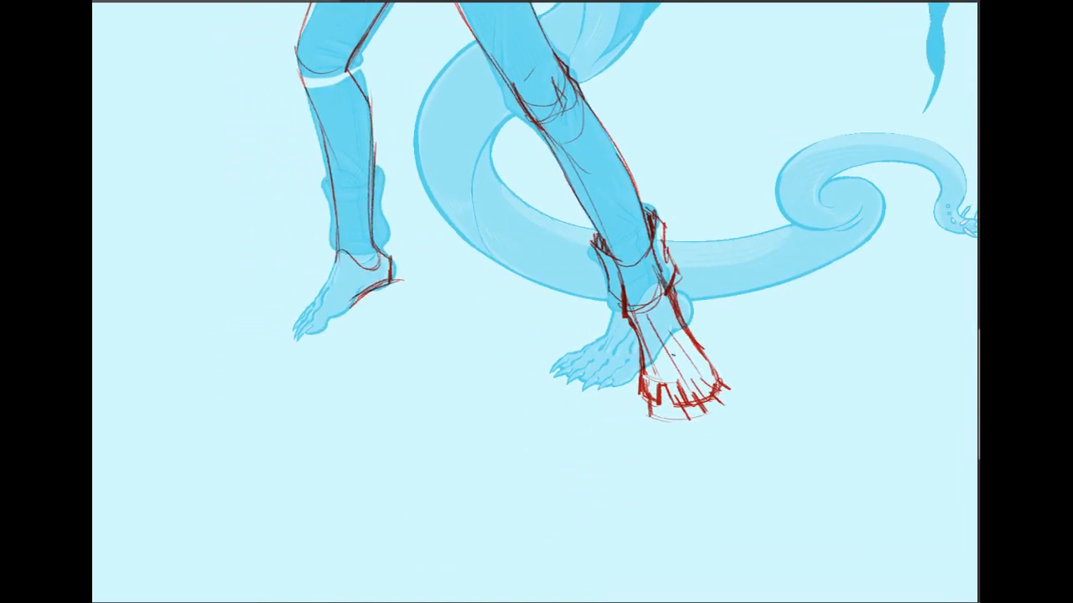
mouse_move(679, 385)
mouse_down()
mouse_move(705, 382)
mouse_move(711, 368)
mouse_move(677, 379)
mouse_up()
drag(639, 393, 644, 405)
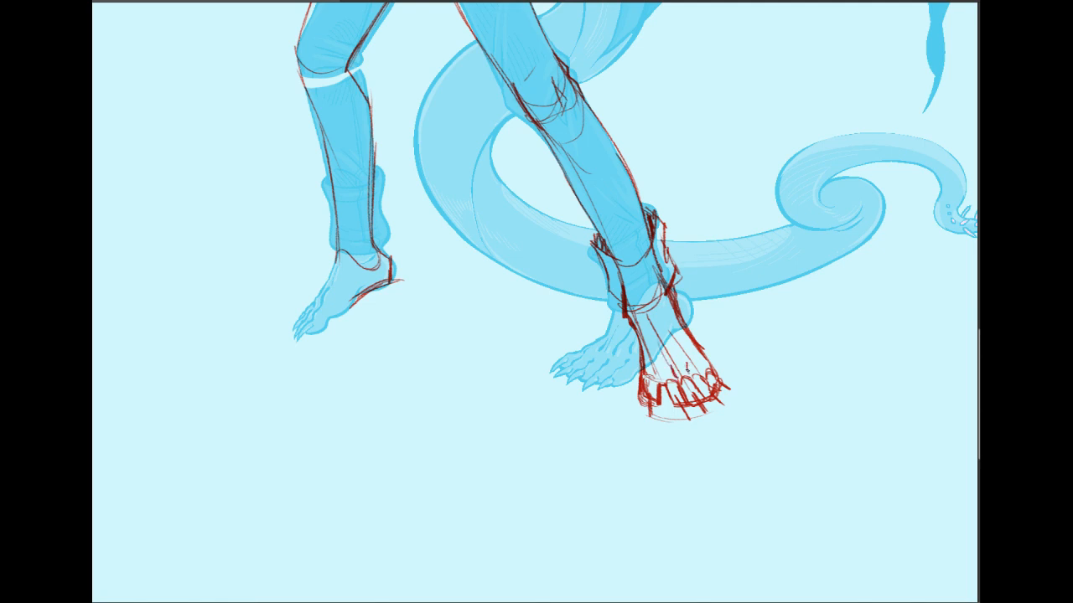
drag(664, 339, 690, 374)
drag(655, 308, 692, 373)
Step: Erase the stray lines inside the innermost toe and redraw its tip
key(e)
drag(647, 391, 645, 395)
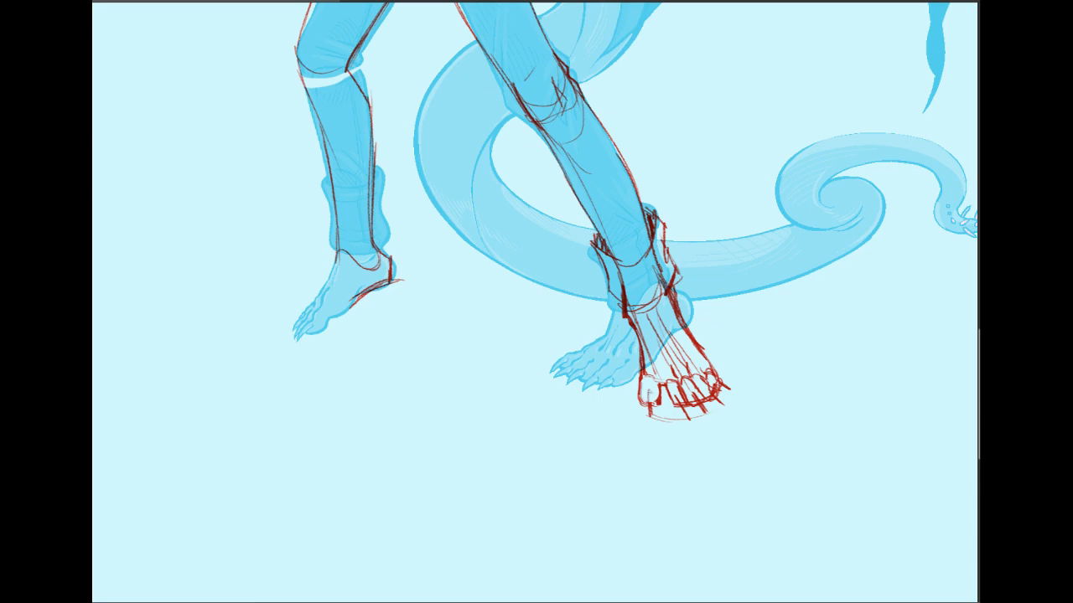
drag(650, 391, 653, 424)
Step: Reinforce the sole of the bent leg's foot and sketch a rolled trouser cuff around that leg's ankle
mouse_move(653, 335)
mouse_down()
mouse_move(600, 530)
mouse_move(573, 447)
mouse_move(586, 433)
mouse_move(596, 450)
mouse_move(704, 451)
mouse_up()
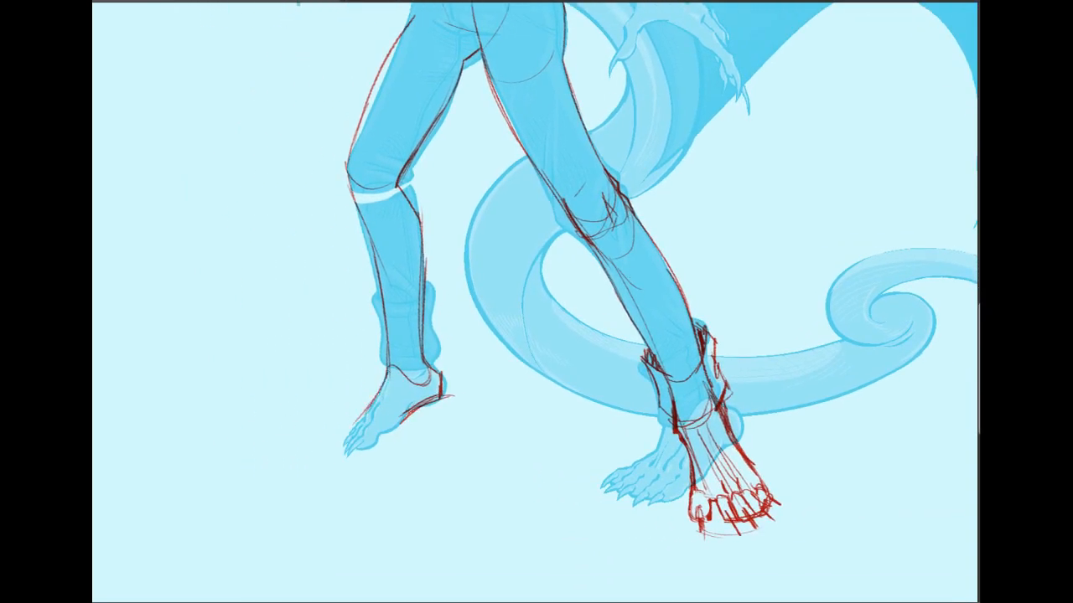
drag(409, 408, 380, 434)
mouse_move(379, 334)
mouse_down()
mouse_move(427, 314)
mouse_move(416, 327)
mouse_move(433, 302)
mouse_move(379, 325)
mouse_move(377, 356)
mouse_move(382, 377)
mouse_move(441, 362)
mouse_up()
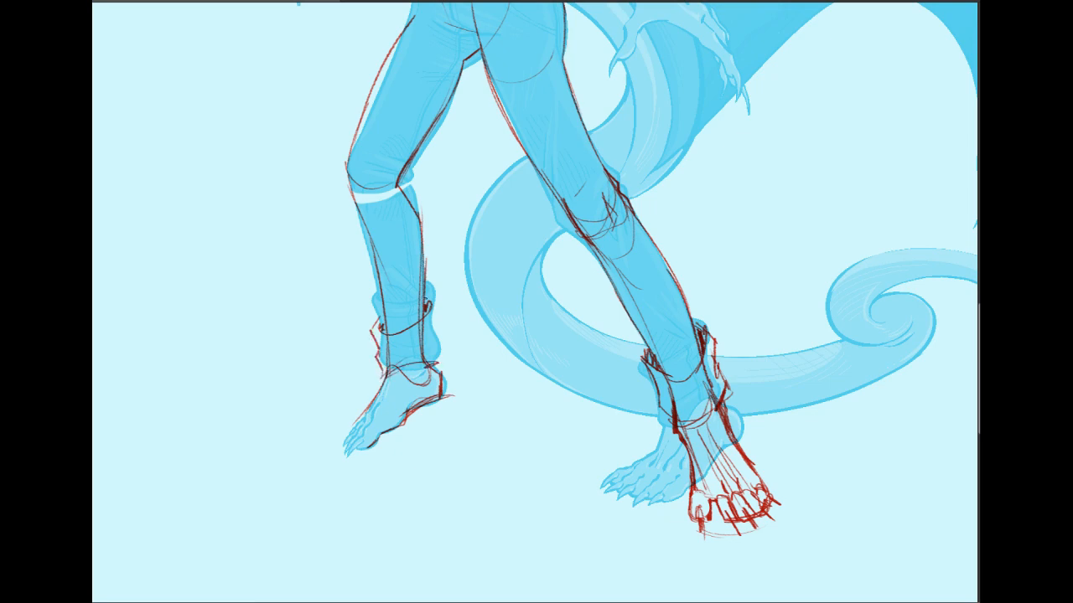
mouse_move(427, 298)
mouse_down()
mouse_move(443, 366)
mouse_move(407, 369)
mouse_up()
mouse_move(377, 335)
mouse_down()
mouse_move(416, 300)
mouse_move(395, 316)
mouse_move(416, 301)
mouse_move(400, 327)
mouse_move(378, 334)
mouse_move(421, 316)
mouse_up()
key(ctrl+z)
key(e)
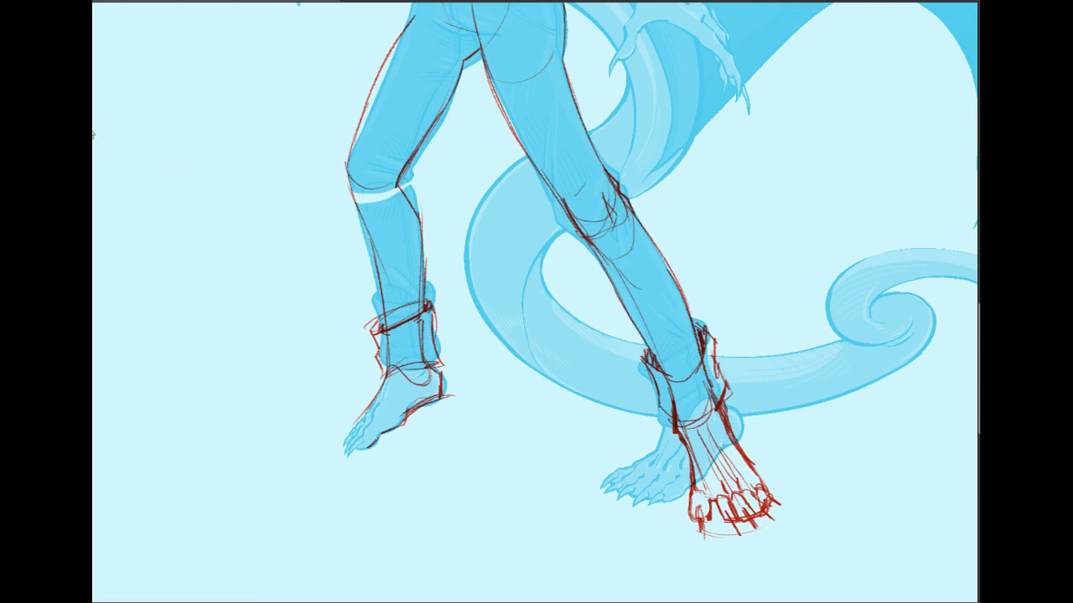
Step: Sketch the bent leg's knee with elliptical contour lines and a darker fold at the back of the joint
drag(397, 182, 404, 191)
drag(348, 165, 397, 181)
mouse_move(401, 179)
mouse_down()
mouse_move(378, 194)
mouse_move(394, 193)
mouse_up()
drag(400, 189, 387, 202)
Step: Draw a darker fold line across the crotch between the two thighs
scroll(536, 302, up, 5)
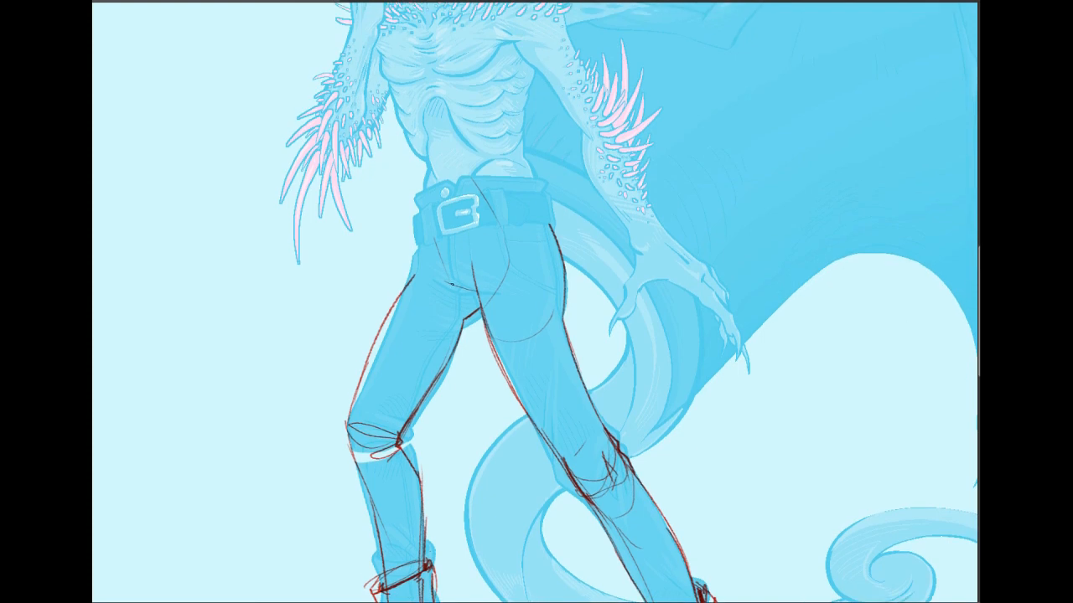
drag(443, 284, 476, 295)
scroll(536, 302, up, 1)
scroll(536, 302, down, 4)
scroll(536, 302, up, 2)
scroll(537, 302, down, 3)
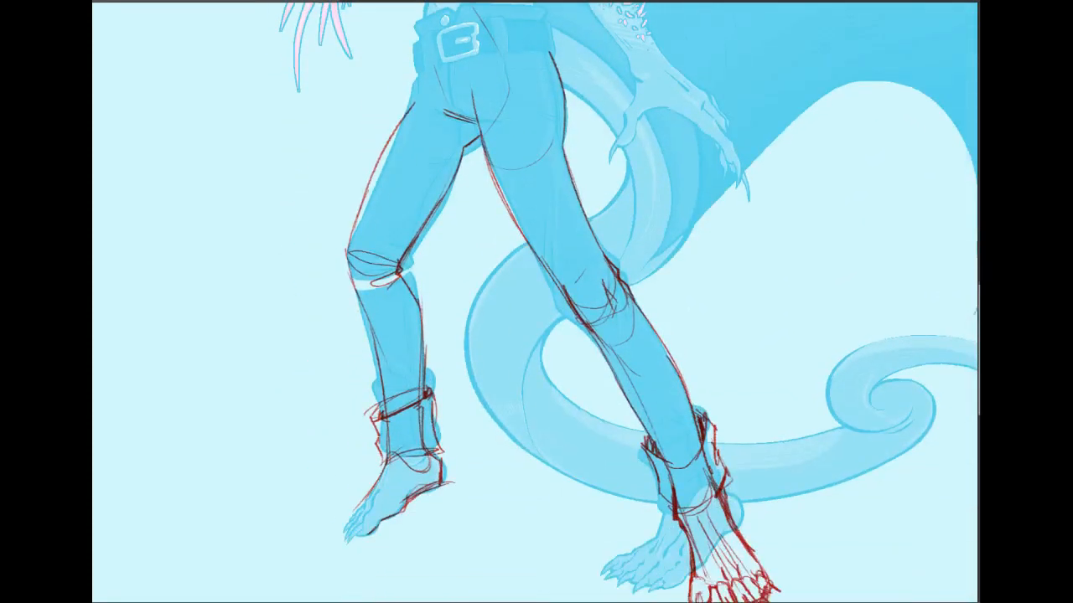
drag(537, 302, 515, 265)
mouse_move(537, 301)
mouse_down()
mouse_move(512, 266)
mouse_move(558, 259)
mouse_up()
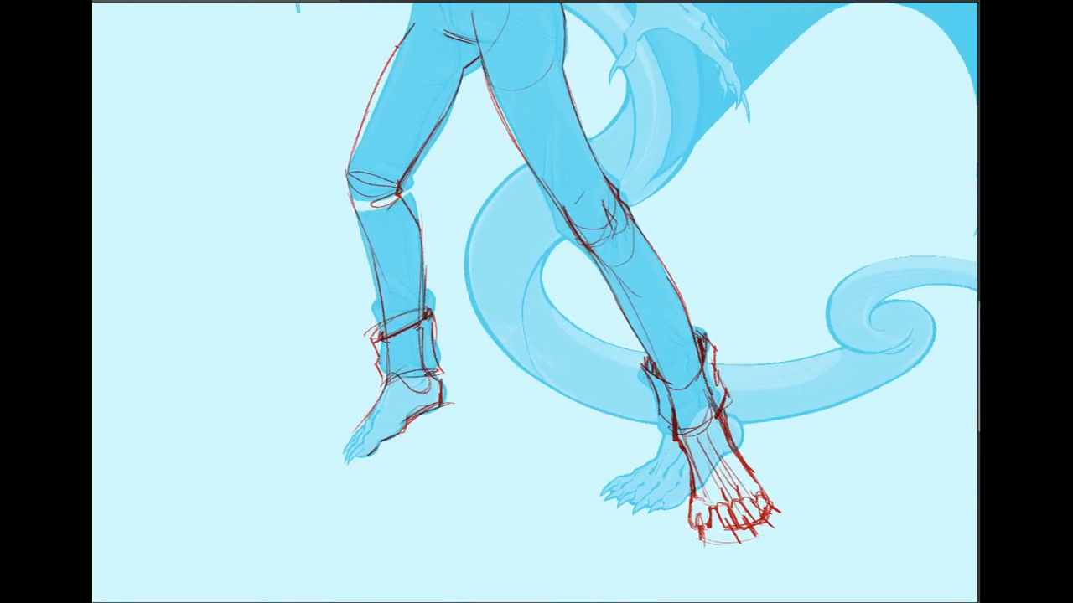
drag(416, 30, 318, 151)
key(ctrl+z)
drag(416, 15, 326, 151)
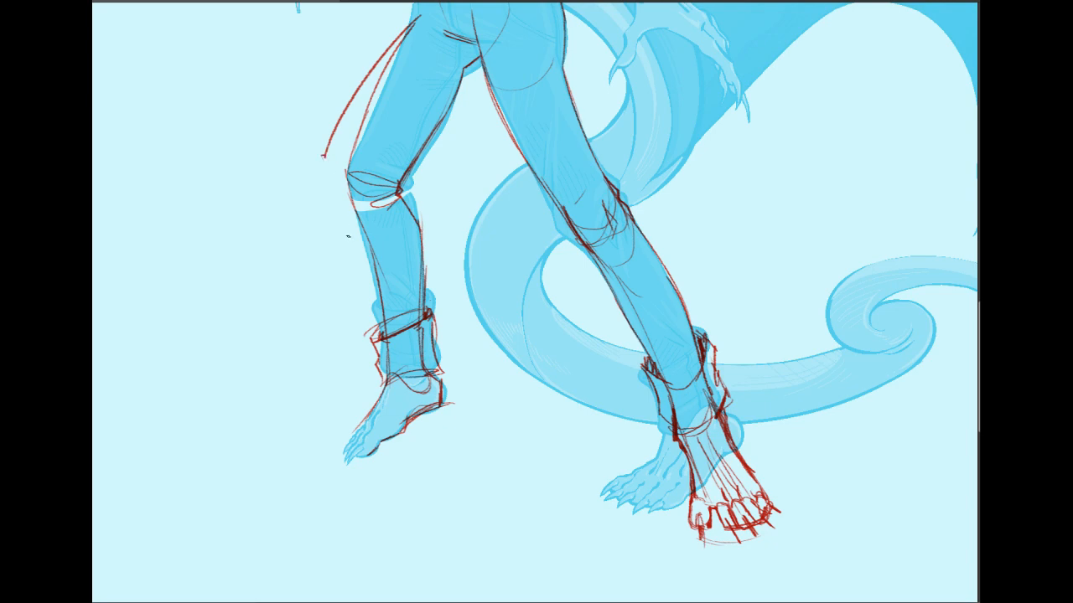
key(ctrl+z)
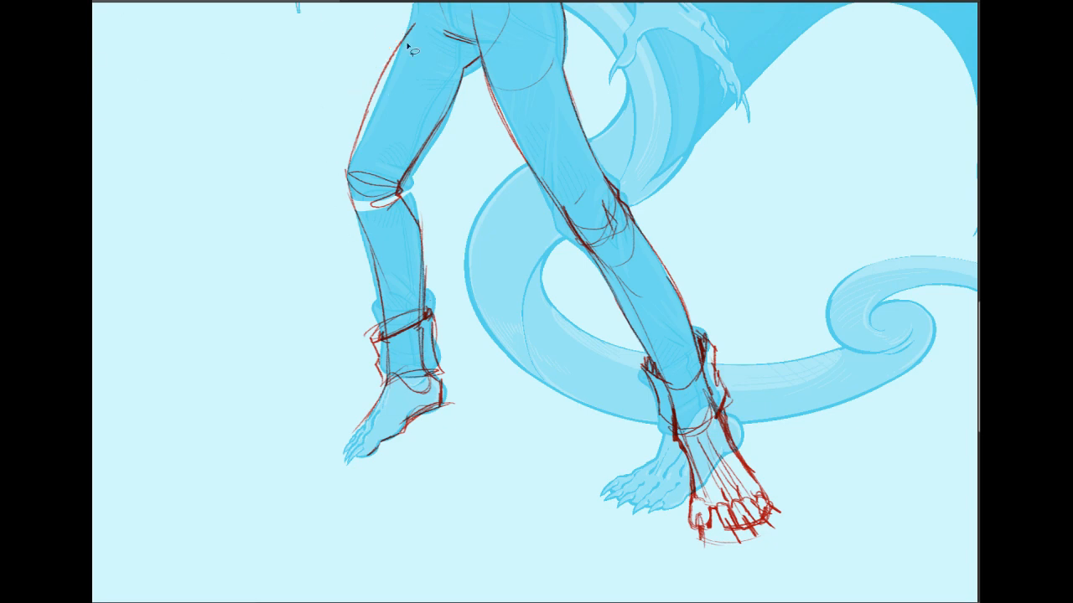
mouse_move(409, 18)
mouse_down()
mouse_move(482, 69)
mouse_move(414, 186)
mouse_move(385, 195)
mouse_move(335, 161)
mouse_move(408, 21)
mouse_up()
scroll(536, 301, up, 3)
key(ctrl+t)
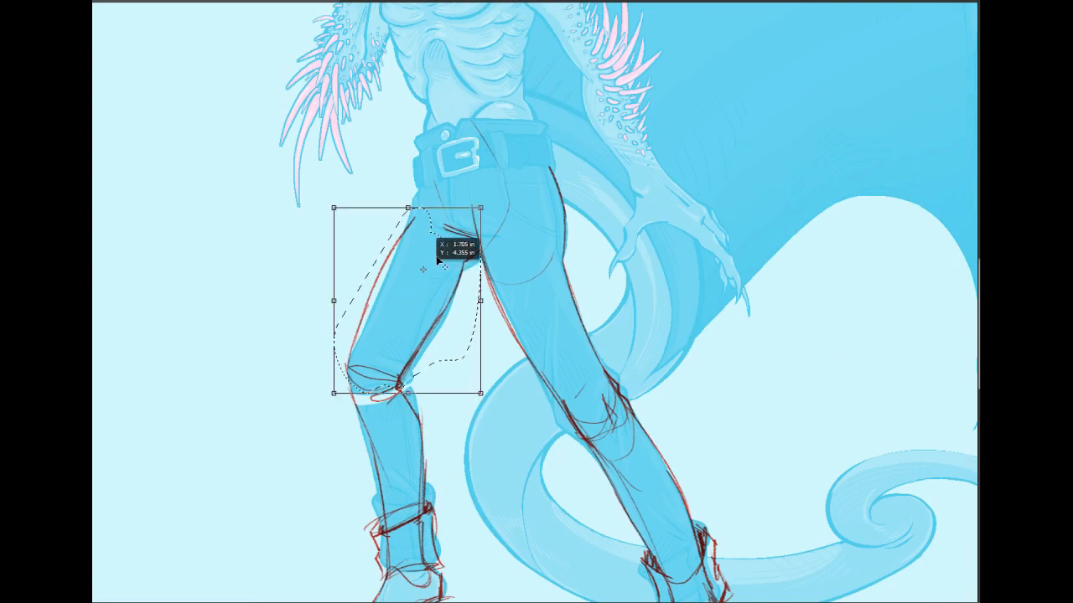
drag(419, 390, 355, 375)
key(ctrl+z)
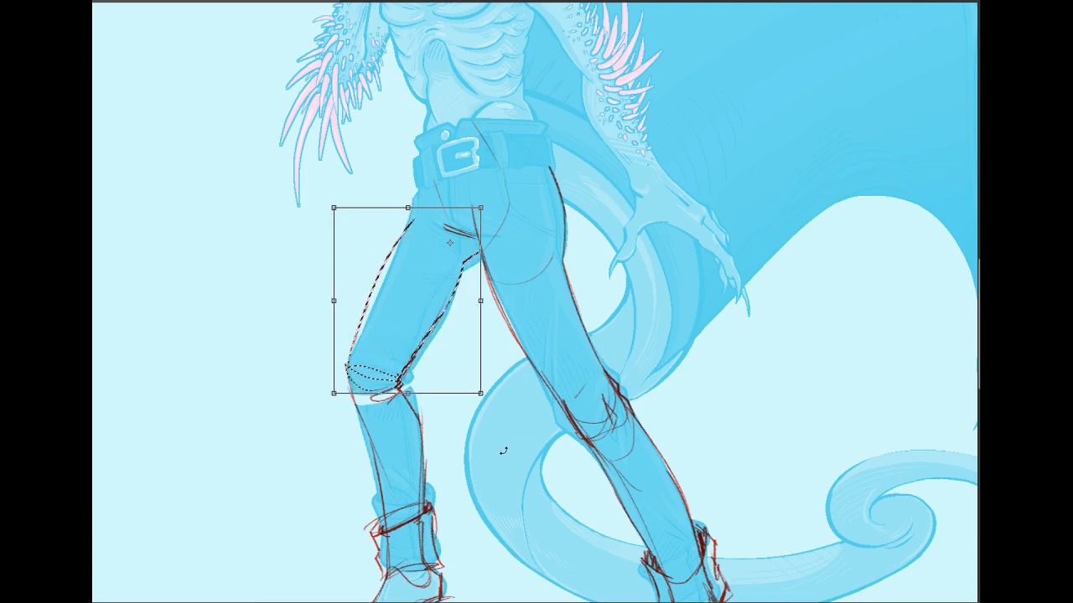
key(Return)
key(ctrl+d)
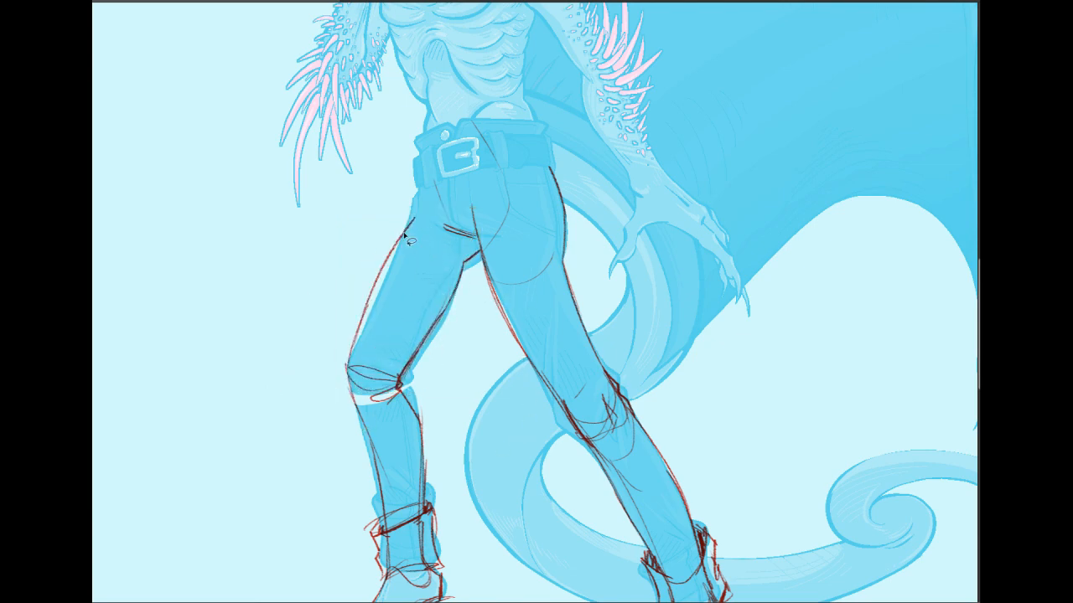
Step: Select the bent leg's thigh and knee sketch and rotate it outward from the hip, away from the straight leg
mouse_move(416, 204)
mouse_down()
mouse_move(453, 264)
mouse_move(432, 401)
mouse_move(397, 390)
mouse_move(357, 397)
mouse_move(280, 350)
mouse_move(341, 279)
mouse_move(440, 233)
mouse_up()
key(ctrl+t)
drag(515, 387, 476, 404)
drag(341, 377, 329, 398)
key(Return)
key(ctrl+d)
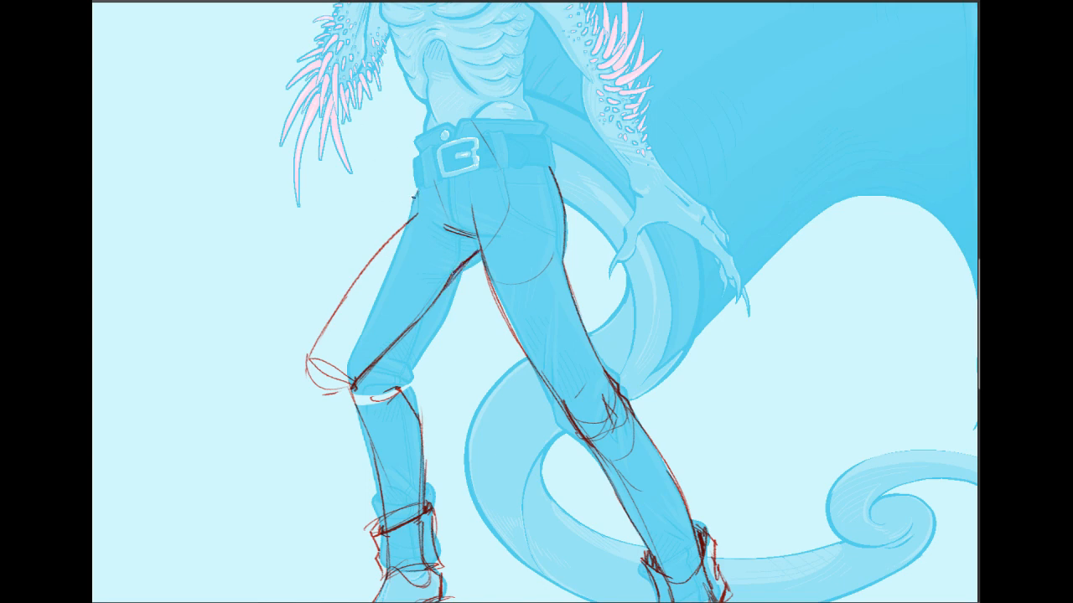
Step: Join the rotated thigh to the hip with a jagged outer stroke and thicken the inner thigh line near the crotch
drag(419, 190, 404, 224)
key(ctrl+z)
key(ctrl+z)
mouse_move(482, 251)
mouse_down()
mouse_move(452, 275)
mouse_move(483, 254)
mouse_up()
Step: Sketch a loose thigh study in the empty space beside the bent leg, with an outer curve and a thicker inner thigh line
drag(261, 205, 175, 335)
key(ctrl+z)
mouse_move(263, 203)
mouse_down()
mouse_move(174, 338)
mouse_move(297, 255)
mouse_move(345, 202)
mouse_move(291, 265)
mouse_up()
key(ctrl+z)
drag(355, 193, 260, 307)
drag(284, 270, 224, 331)
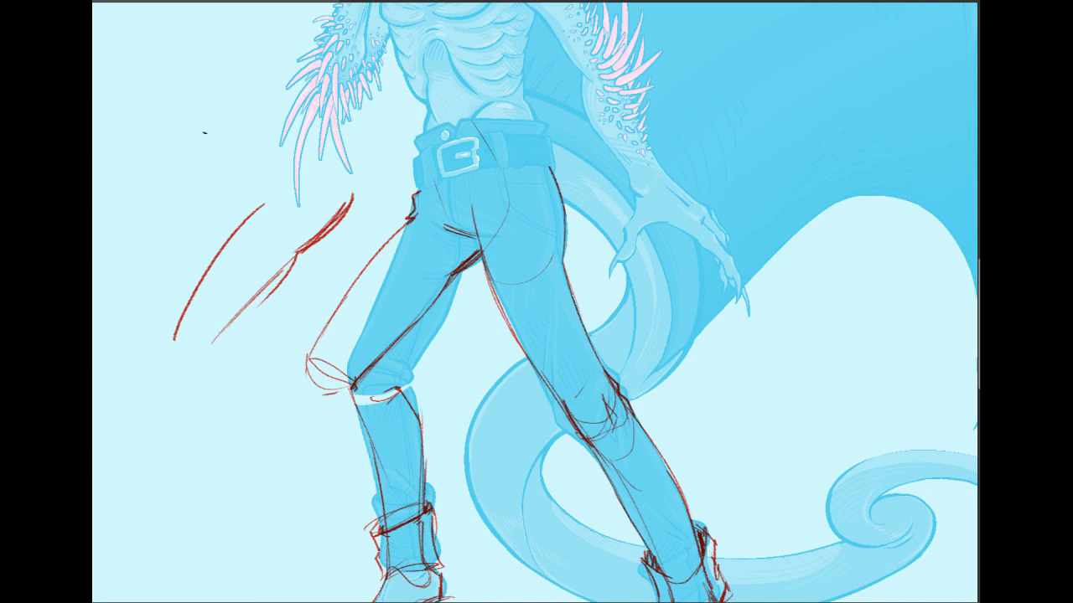
drag(265, 182, 295, 231)
Step: Start a small bent-leg study above the thigh study, with a rounded knee, a thigh line and a boxy pelvis
drag(236, 141, 218, 117)
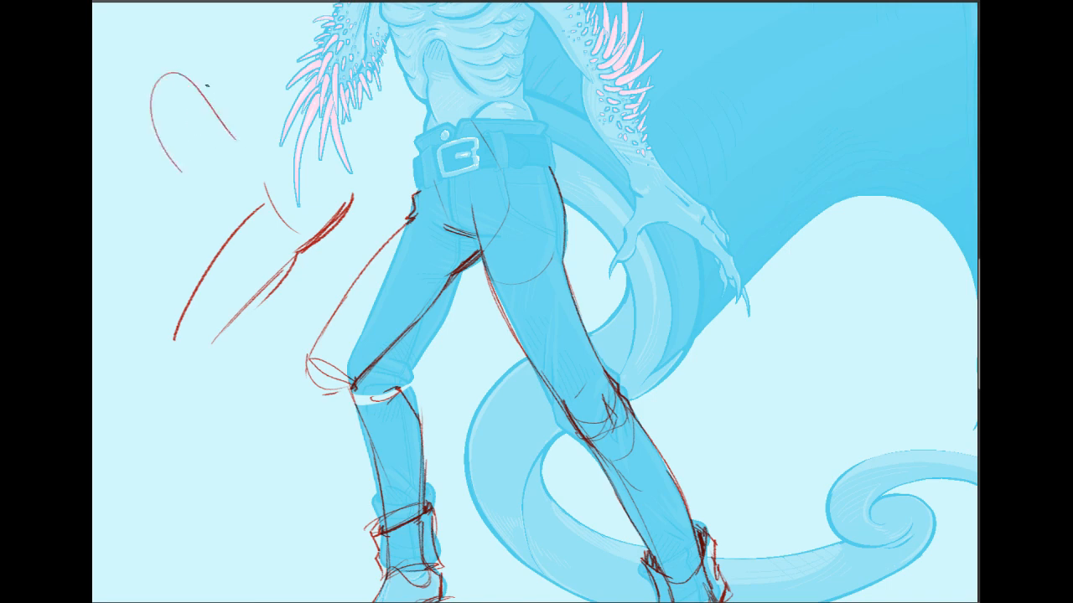
mouse_move(182, 67)
mouse_down()
mouse_move(227, 43)
mouse_move(240, 138)
mouse_up()
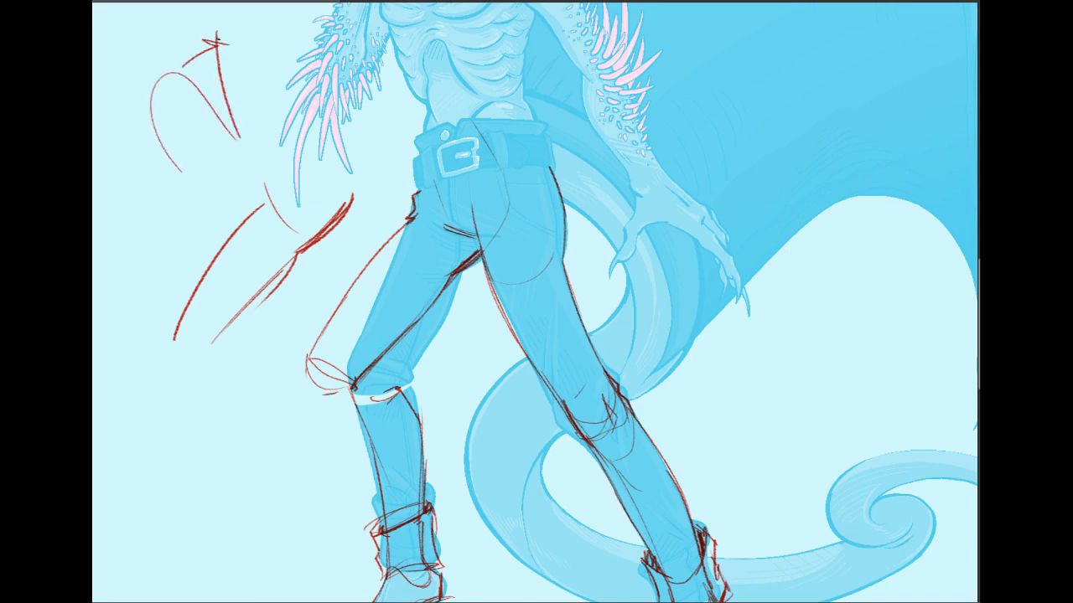
mouse_move(218, 39)
mouse_down()
mouse_move(283, 31)
mouse_move(288, 99)
mouse_move(247, 78)
mouse_move(255, 82)
mouse_move(254, 63)
mouse_move(265, 88)
mouse_up()
mouse_move(255, 83)
mouse_down()
mouse_move(296, 79)
mouse_move(301, 101)
mouse_up()
Step: Add the curved crotch line and the underside curve below the pelvis in the bent-leg study, redrawing the underside more cleanly
mouse_move(215, 105)
mouse_down()
mouse_move(251, 160)
mouse_move(219, 179)
mouse_up()
drag(270, 151, 246, 181)
mouse_move(219, 171)
mouse_down()
mouse_move(258, 153)
mouse_move(207, 165)
mouse_up()
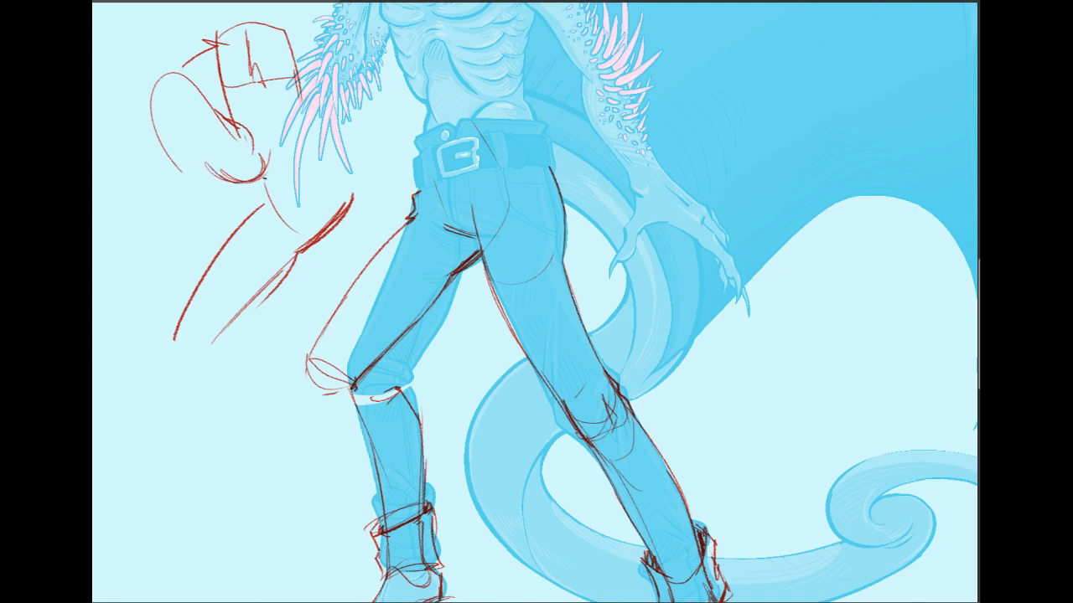
drag(273, 142, 236, 184)
drag(270, 149, 226, 185)
key(ctrl+z)
key(ctrl+z)
key(ctrl+z)
key(ctrl+z)
drag(268, 156, 212, 163)
drag(271, 150, 216, 183)
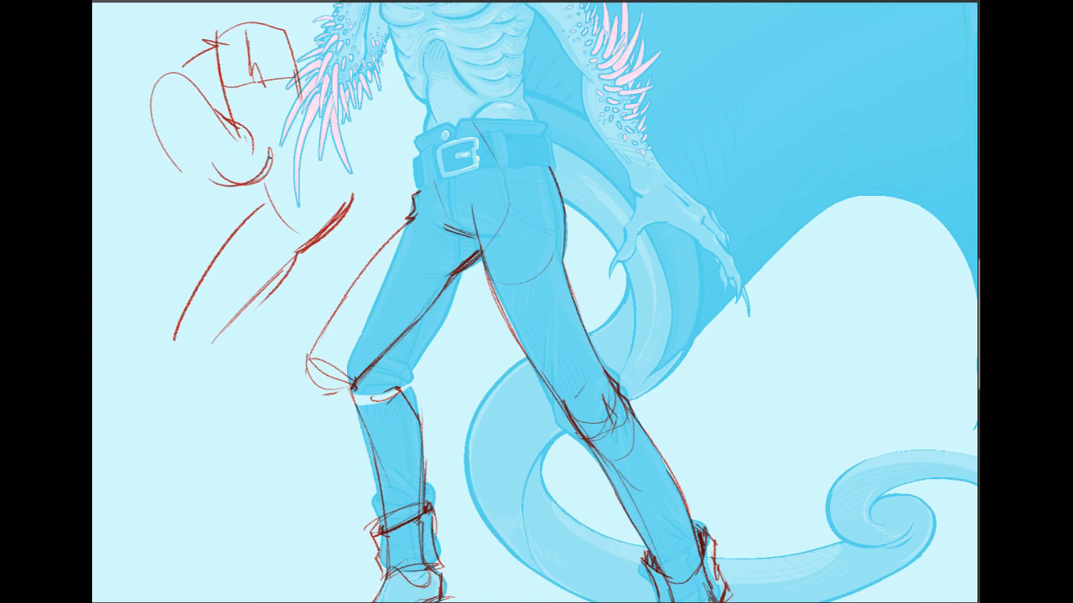
Step: Draw the lower leg descending from the knee in the bent-leg study
mouse_move(165, 92)
mouse_down()
mouse_move(197, 158)
mouse_move(238, 195)
mouse_move(273, 155)
mouse_up()
drag(269, 153, 255, 186)
key(ctrl+z)
key(ctrl+z)
drag(174, 84, 226, 216)
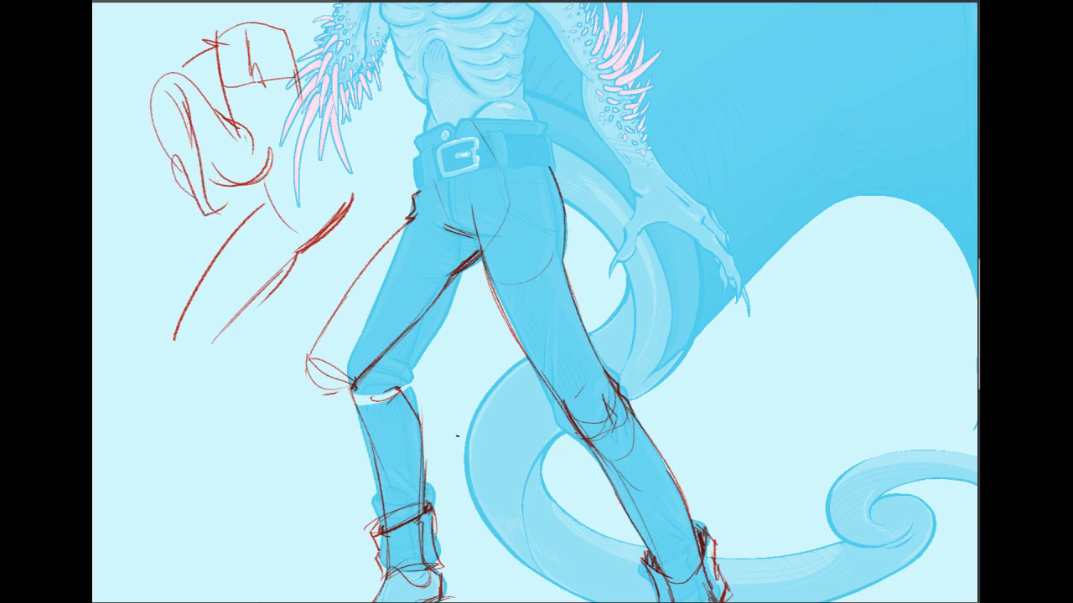
Step: Erase the excess shading on the bent leg's inner thigh and darken the straight leg's outer hip contour
mouse_move(537, 251)
mouse_down()
mouse_move(310, 484)
mouse_move(536, 265)
mouse_up()
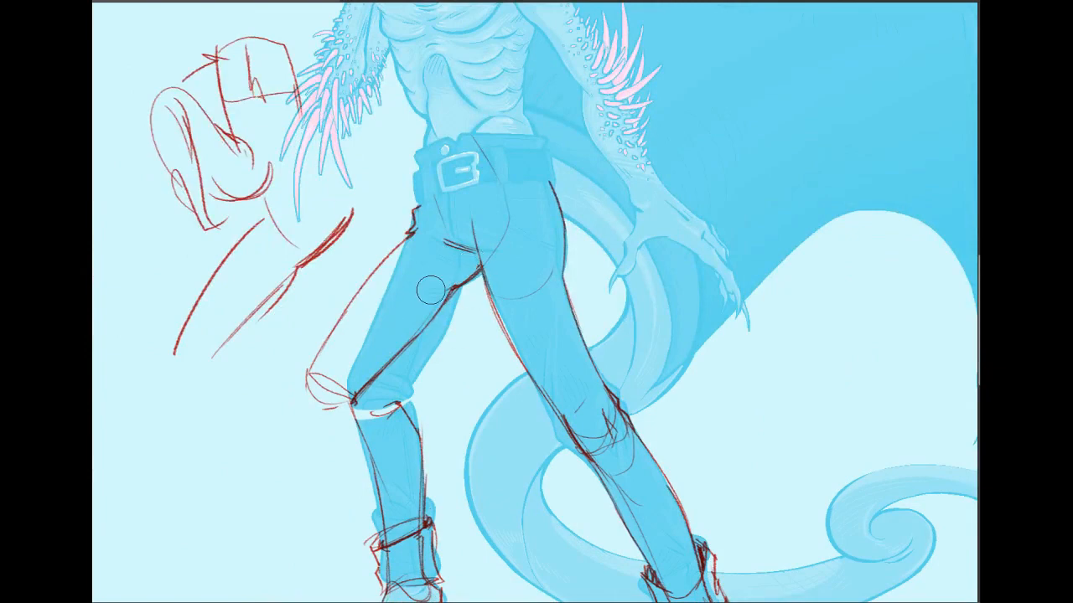
scroll(890, 433, down, 1)
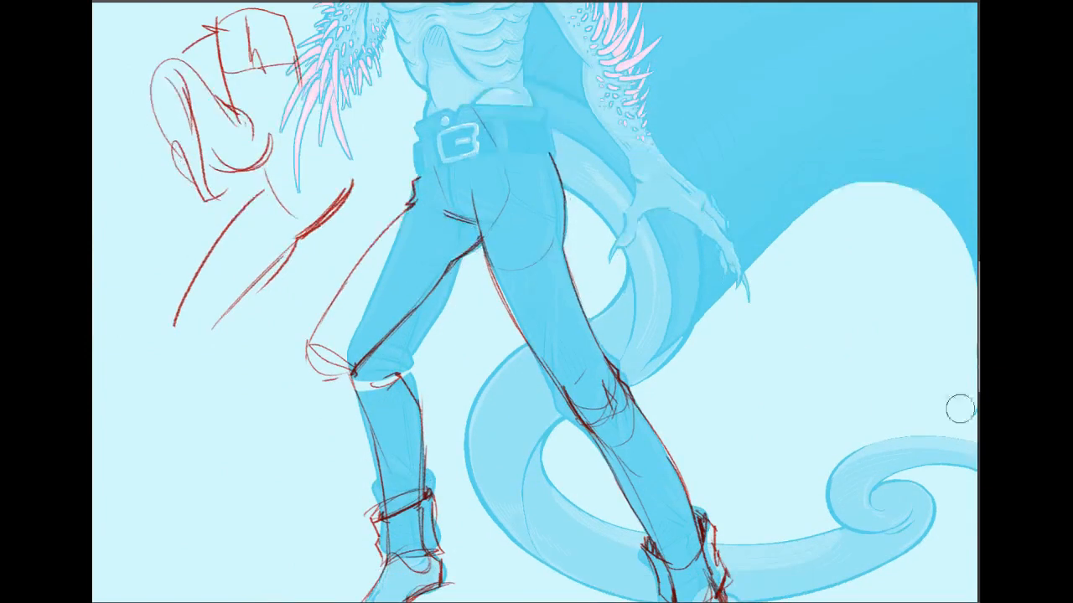
key(b)
drag(546, 152, 555, 174)
mouse_move(561, 222)
mouse_down()
mouse_move(566, 240)
mouse_move(567, 204)
mouse_move(516, 181)
mouse_move(510, 167)
mouse_up()
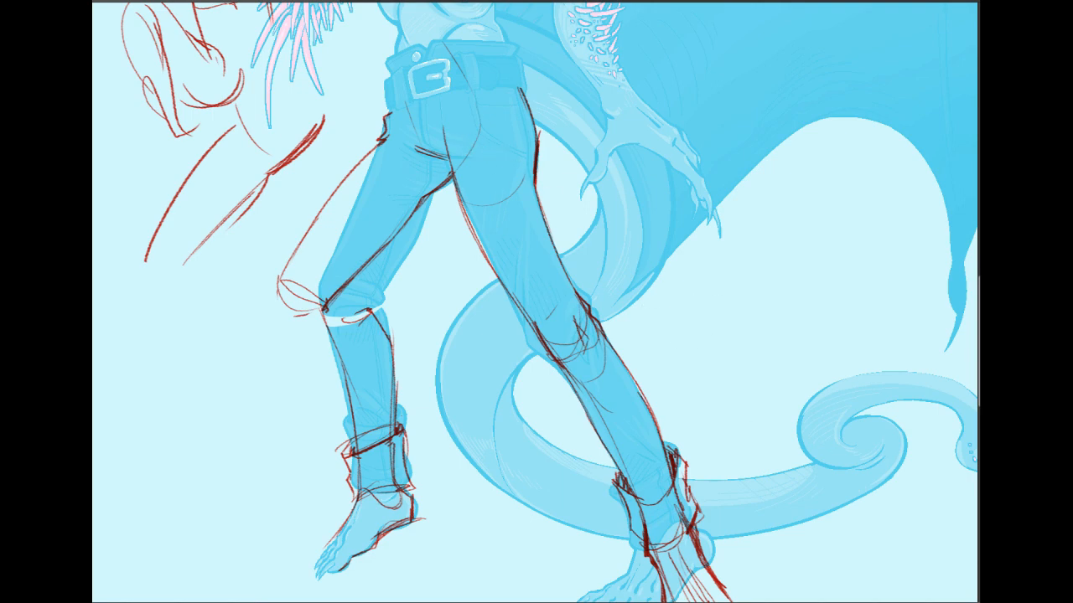
Step: Select the bent leg's lower-leg and cuff lines, rotate them about -12.7°, and adjust them to meet the raised knee
drag(620, 402, 649, 316)
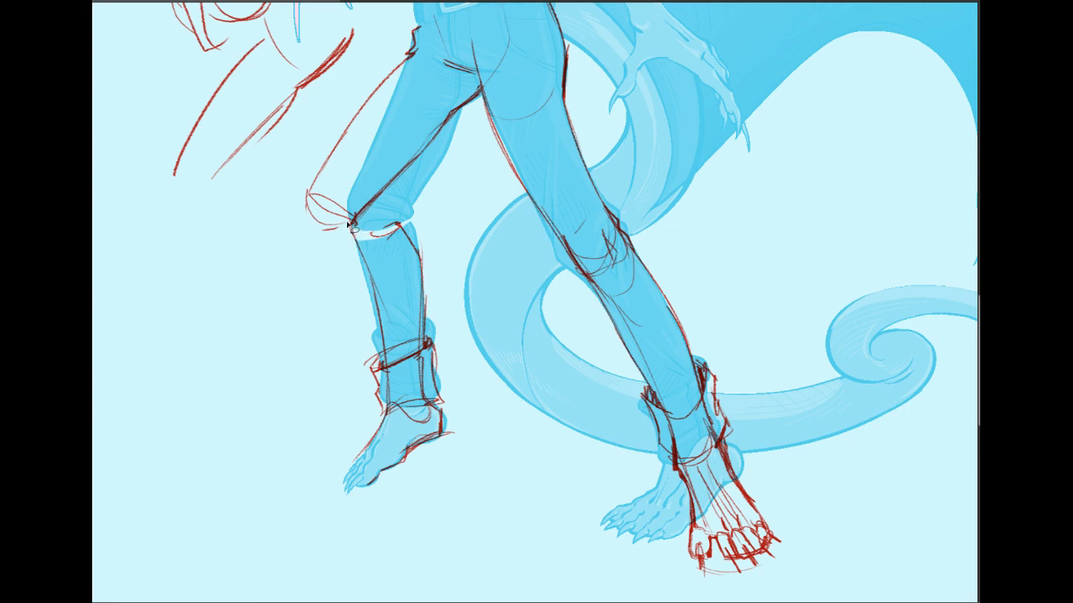
mouse_move(372, 245)
mouse_down()
mouse_move(375, 220)
mouse_move(442, 226)
mouse_move(455, 404)
mouse_move(409, 406)
mouse_move(384, 422)
mouse_move(316, 339)
mouse_up()
key(ctrl+t)
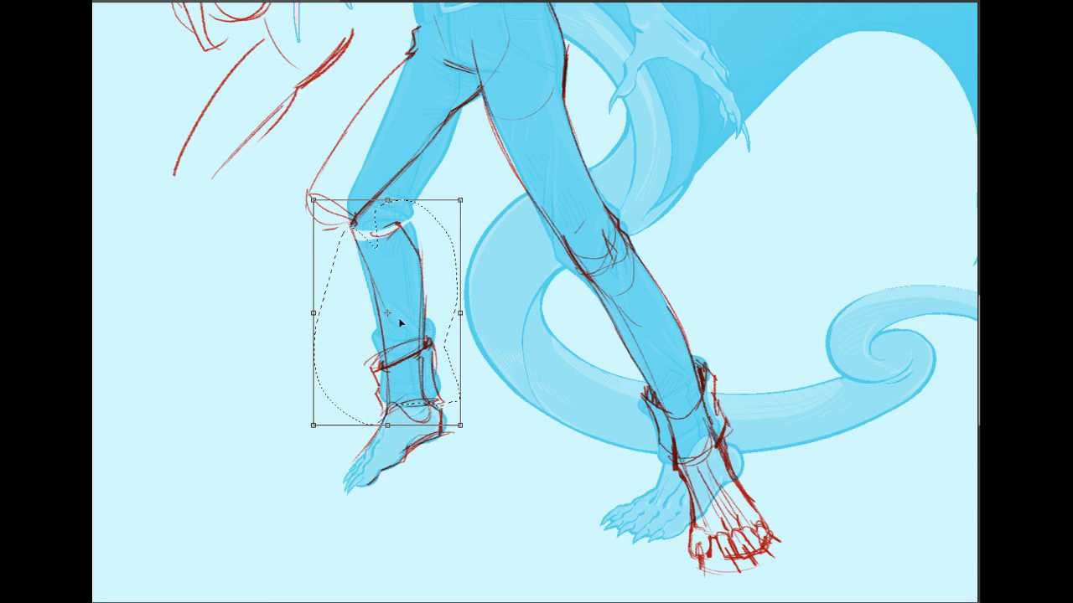
key(Escape)
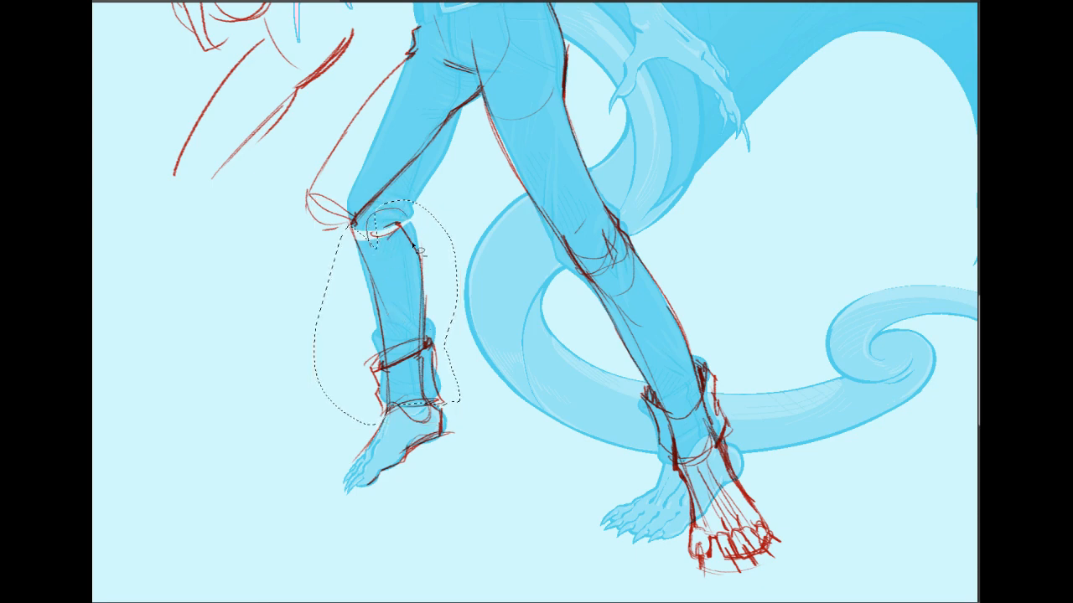
mouse_move(409, 226)
shift+mouse_down()
mouse_move(389, 212)
mouse_move(402, 259)
mouse_move(426, 257)
shift+mouse_up()
key(ctrl+t)
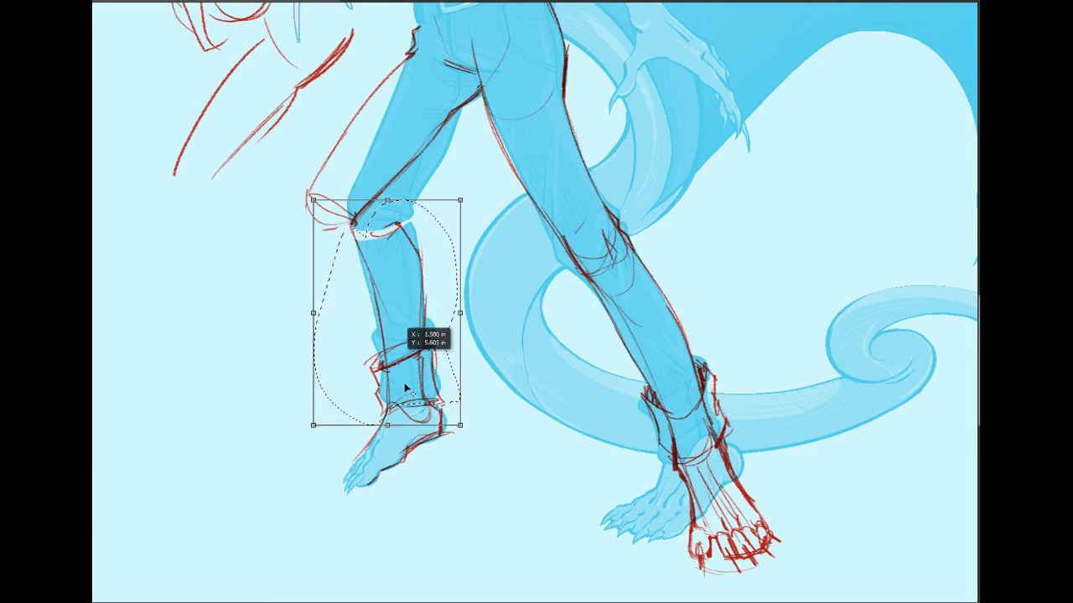
drag(506, 238, 469, 232)
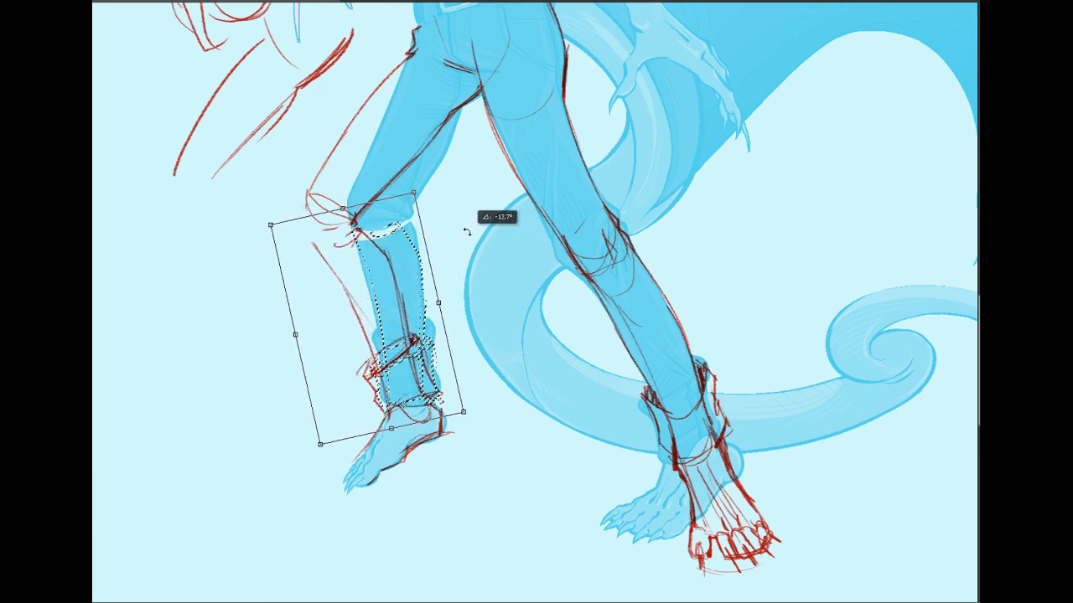
drag(342, 208, 340, 202)
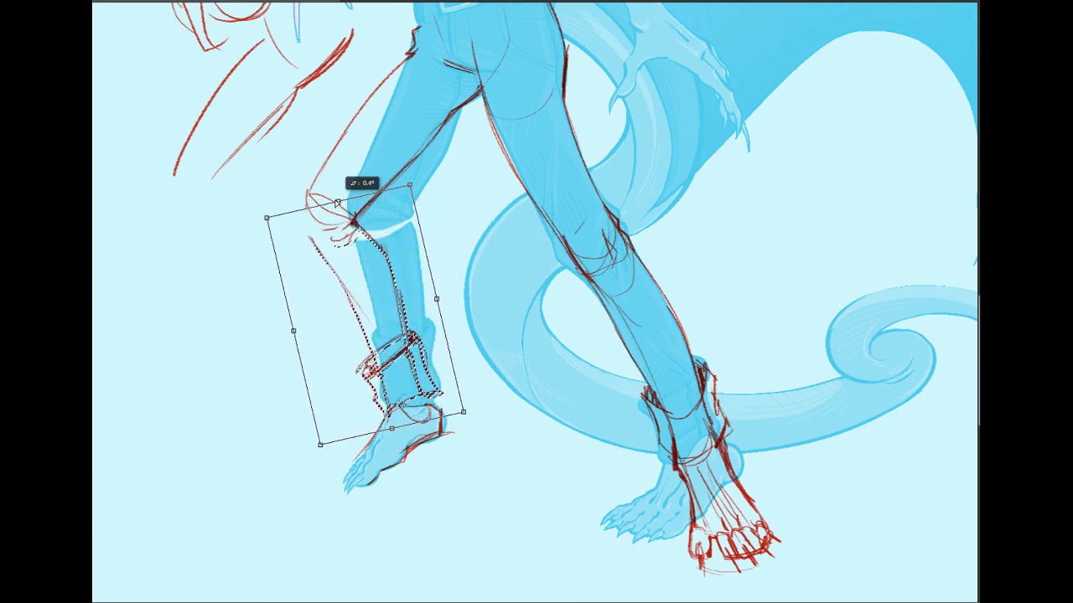
key(Return)
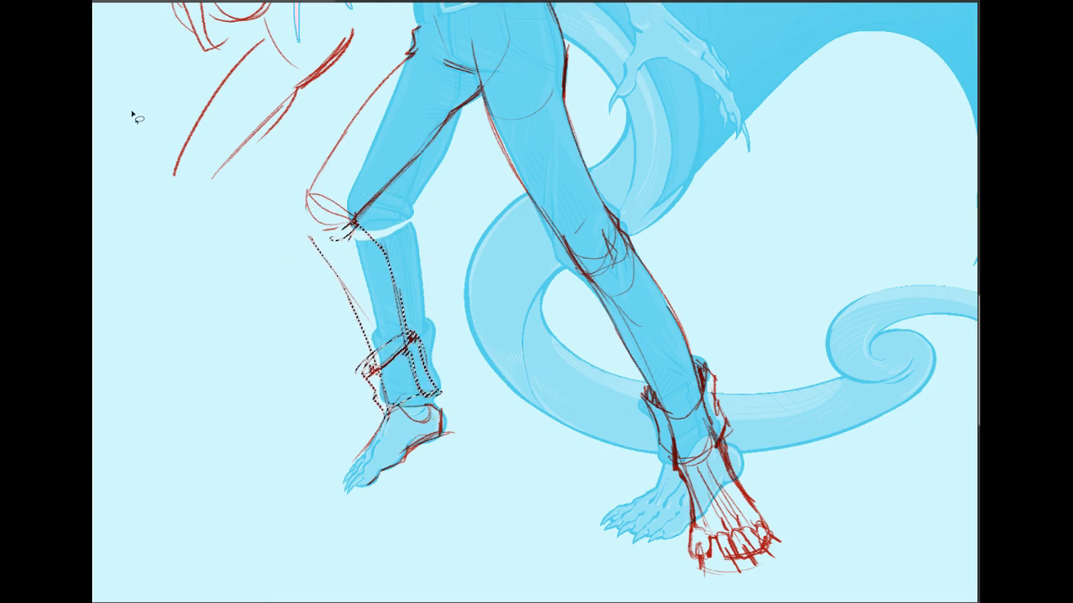
key(ctrl+d)
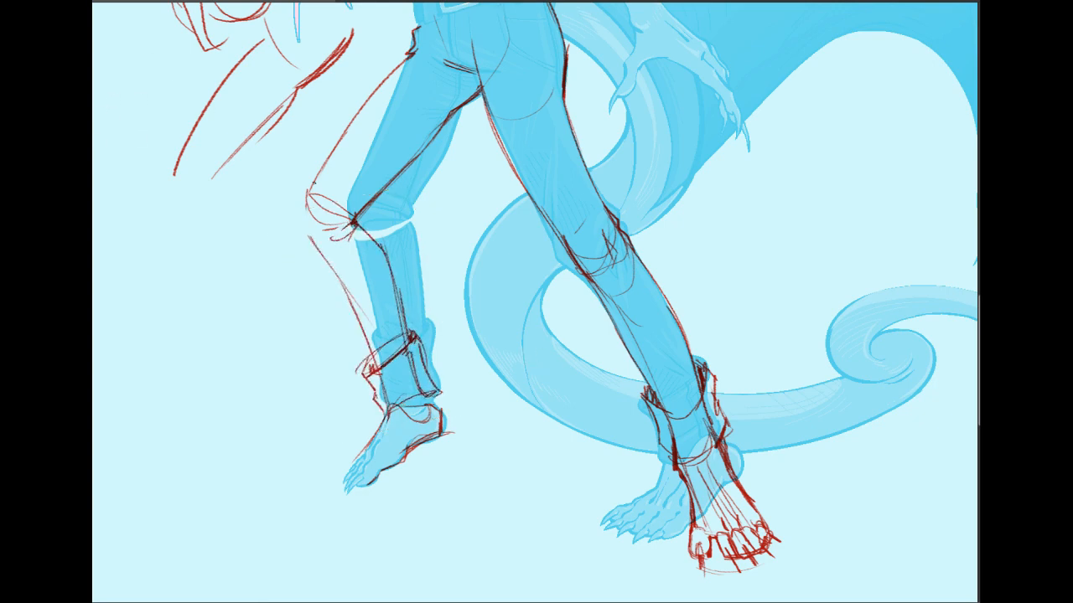
Step: Redraw the front of the bent knee and connect it to the rotated shin contour
drag(313, 182, 300, 216)
mouse_move(312, 185)
mouse_down()
mouse_move(298, 219)
mouse_move(331, 264)
mouse_up()
drag(304, 224, 331, 264)
Step: Draw a curved center line down the torso from the collarbones through the navel to the crotch
scroll(940, 420, up, 5)
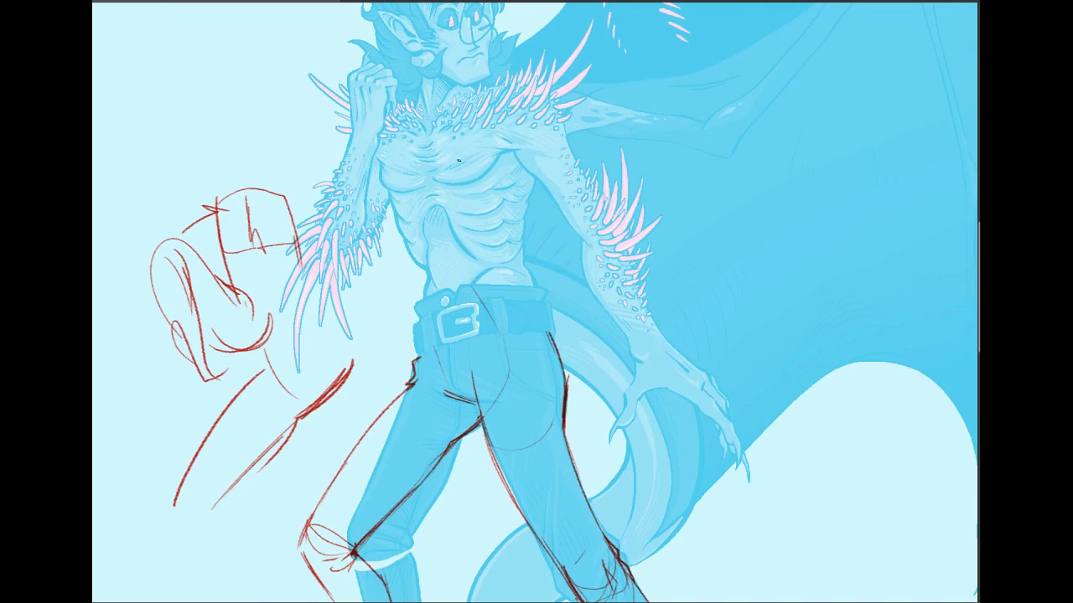
drag(423, 136, 434, 212)
key(ctrl+z)
drag(424, 137, 437, 250)
mouse_move(442, 265)
mouse_down()
mouse_move(454, 284)
mouse_move(455, 378)
mouse_up()
drag(443, 311, 456, 385)
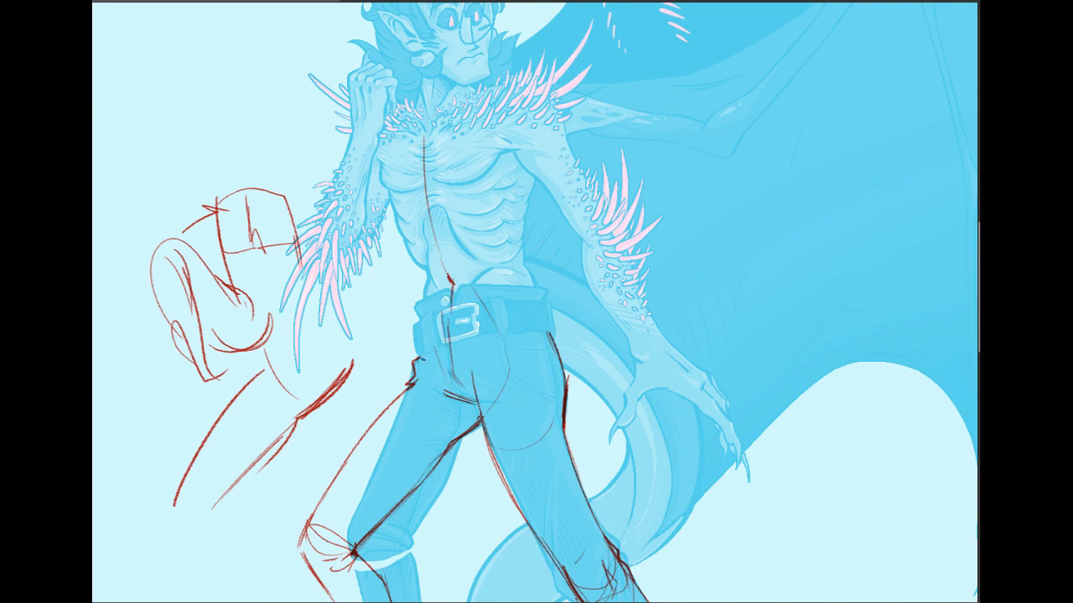
key(ctrl+z)
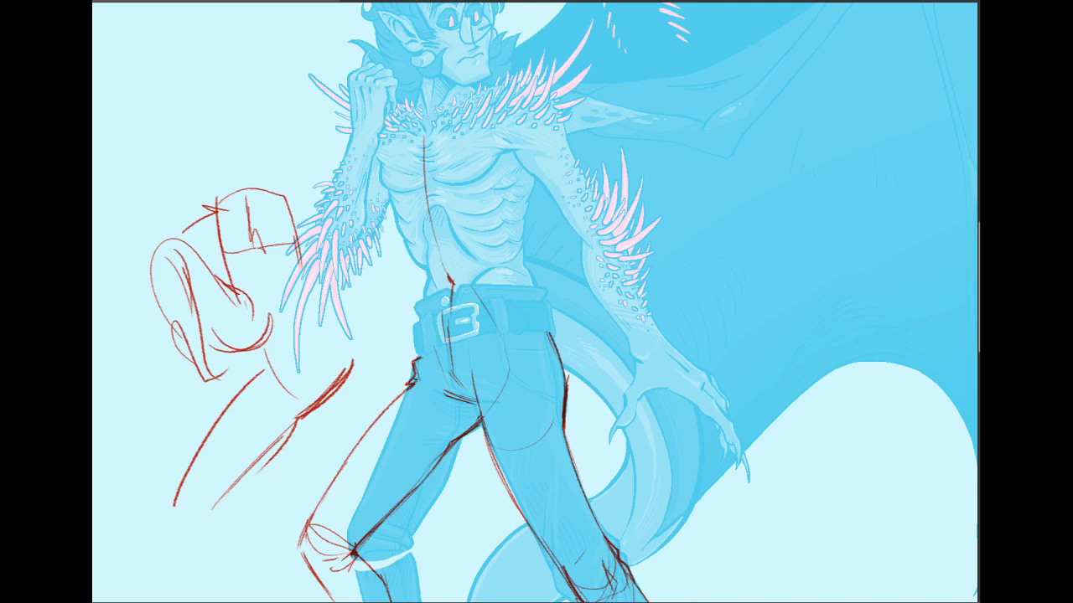
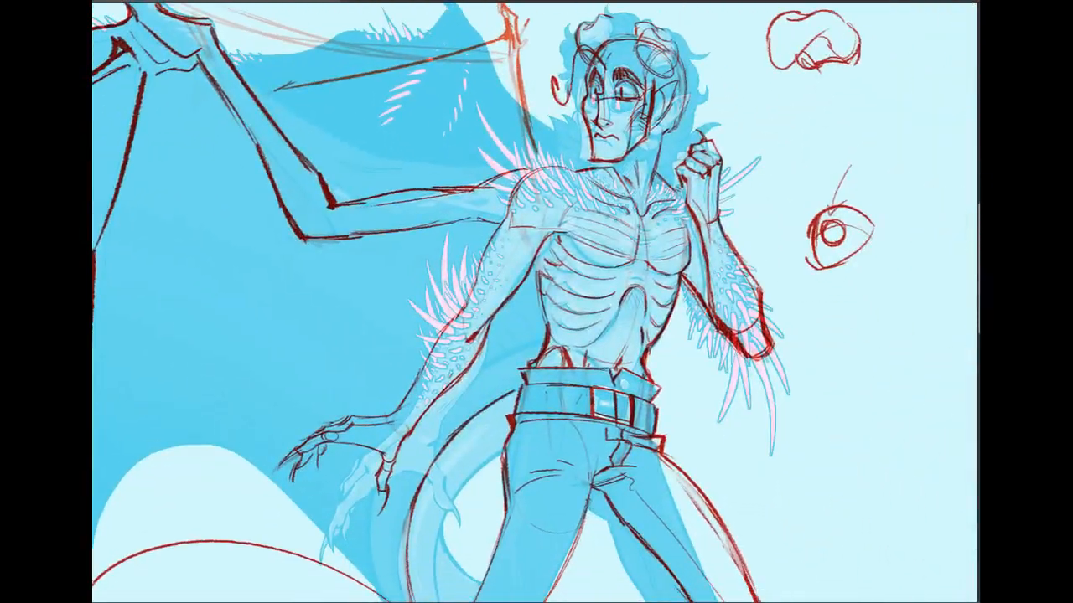
Step: Strengthen the torso's side contour and chest line, and flip the canvas view horizontally
drag(538, 251, 538, 295)
drag(645, 262, 679, 274)
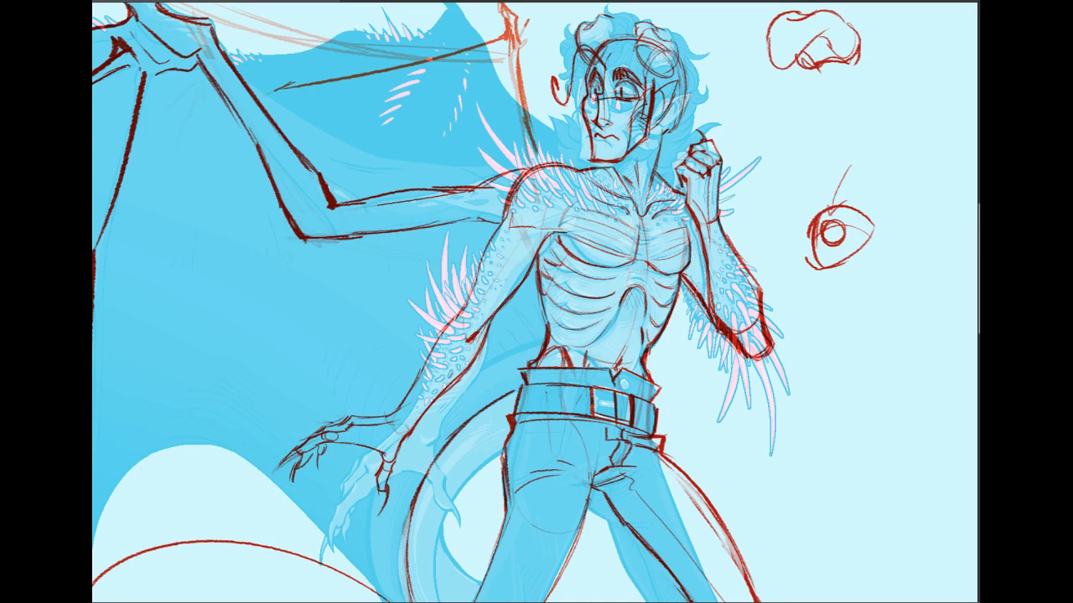
key(h)
mouse_move(251, 293)
mouse_down()
mouse_move(754, 346)
mouse_move(780, 227)
mouse_move(900, 319)
mouse_move(900, 341)
mouse_up()
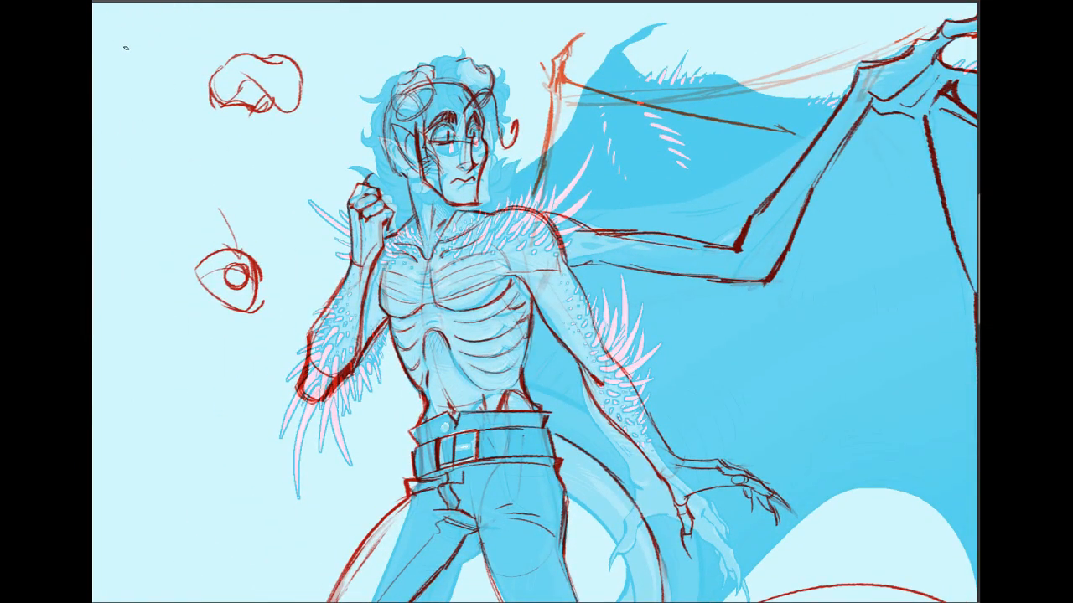
Step: Select the raised arm's elbow lines and shift them slightly inward toward the body
mouse_move(350, 382)
mouse_down()
mouse_move(328, 435)
mouse_move(359, 376)
mouse_up()
key(ctrl+t)
drag(316, 427, 326, 426)
key(Return)
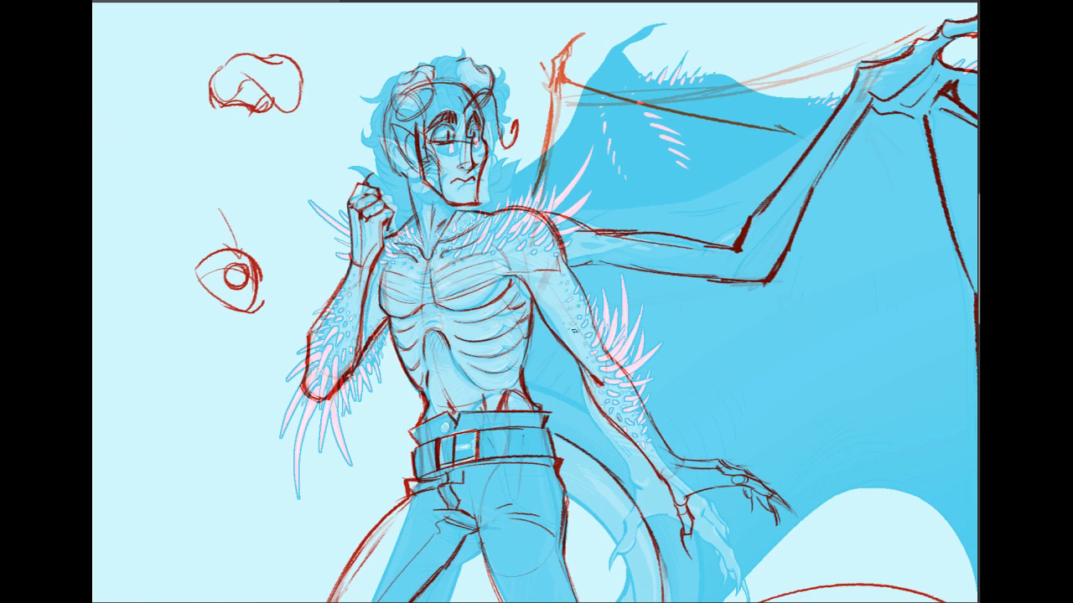
drag(398, 378, 396, 424)
drag(402, 387, 405, 426)
key(ctrl+z)
key(ctrl+z)
drag(279, 336, 278, 390)
key(ctrl+z)
Step: Raise the lightness of the blue reference artwork to +72 so it fades behind the red sketch
scroll(537, 302, right, 6)
scroll(536, 302, down, 2)
scroll(537, 302, left, 6)
scroll(537, 301, down, 4)
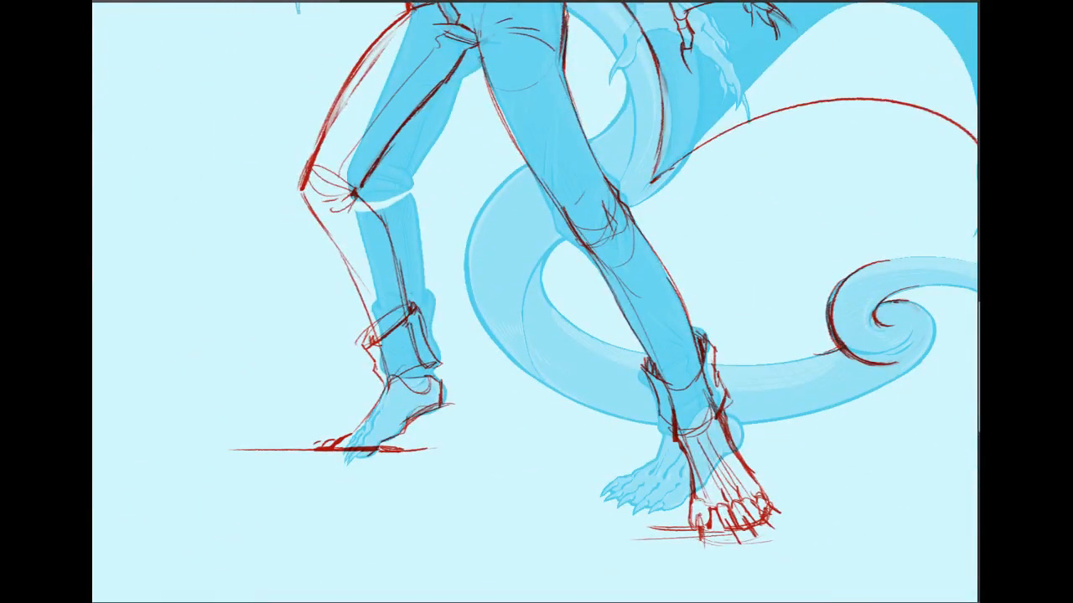
key(ctrl+u)
drag(912, 354, 958, 356)
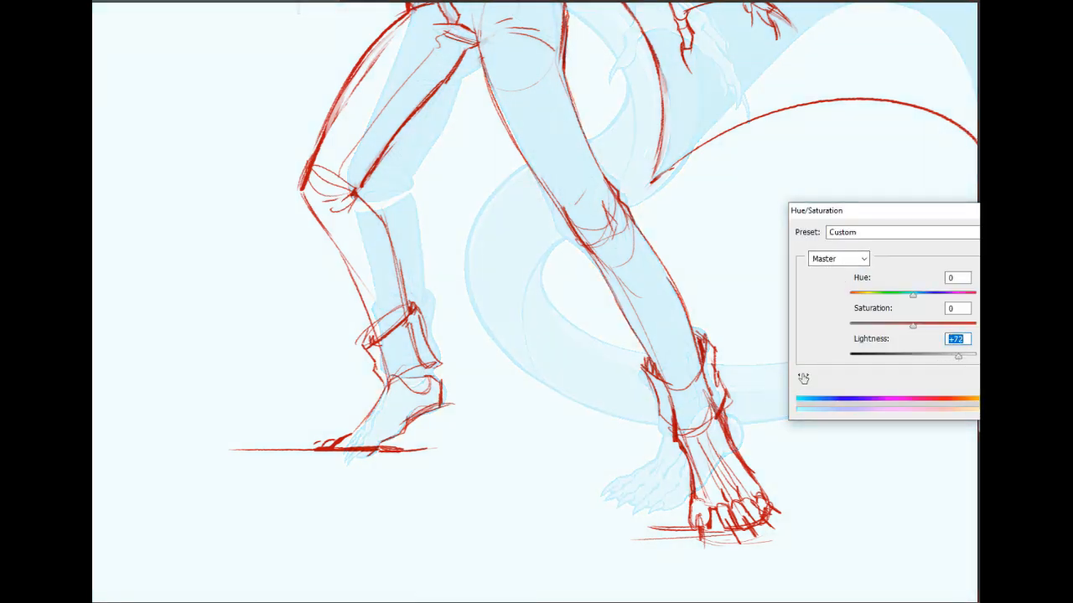
key(Return)
Step: Select the two small side studies beside the character's head and raised arm, and delete them
scroll(536, 302, up, 6)
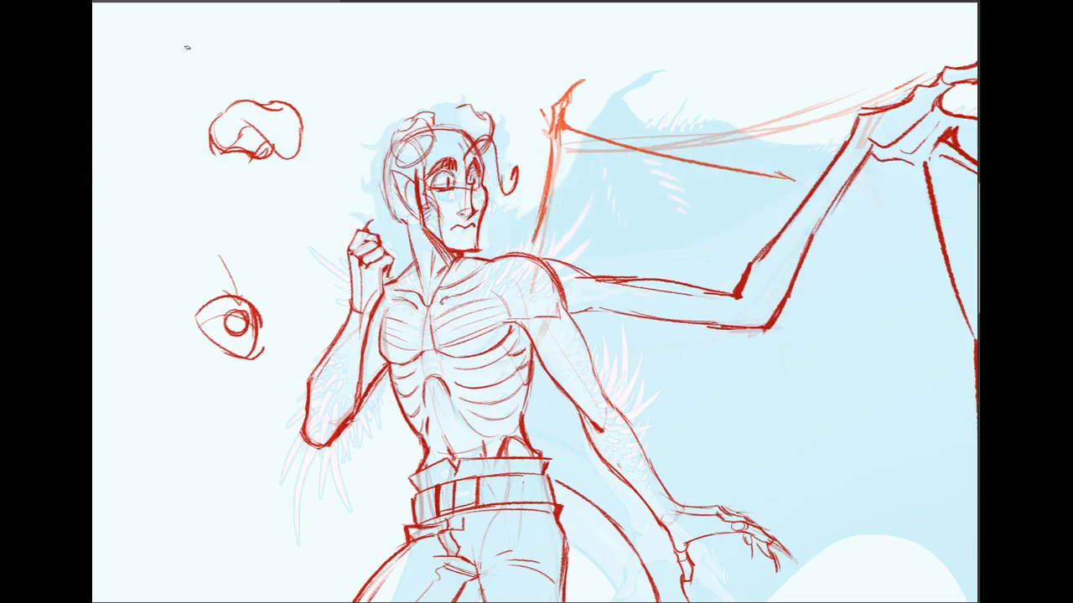
mouse_move(158, 89)
mouse_down()
mouse_move(319, 108)
mouse_move(290, 311)
mouse_move(156, 159)
mouse_move(162, 87)
mouse_up()
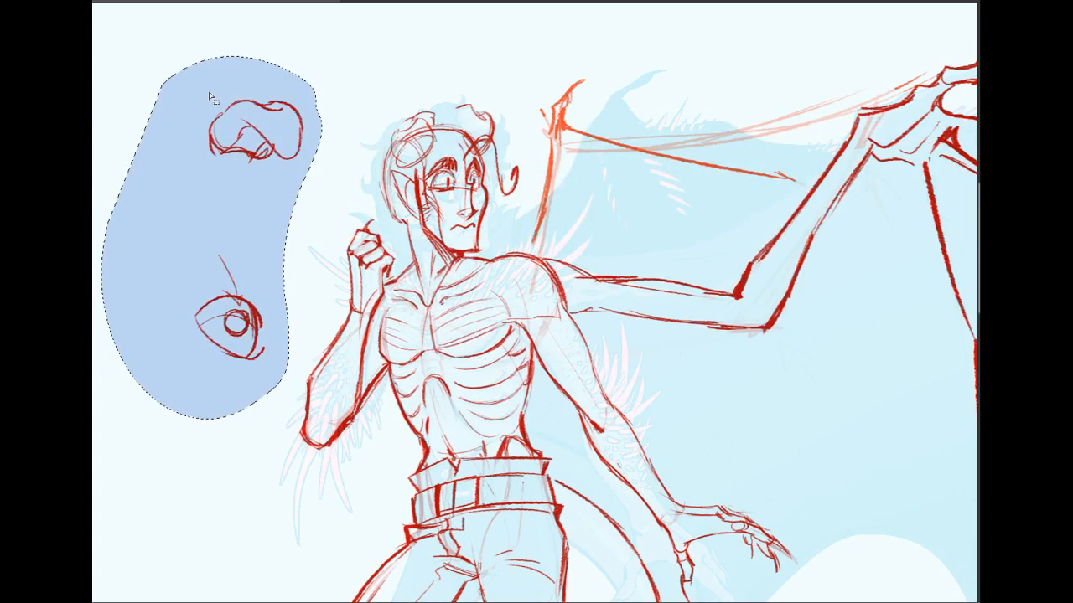
key(Delete)
key(ctrl+d)
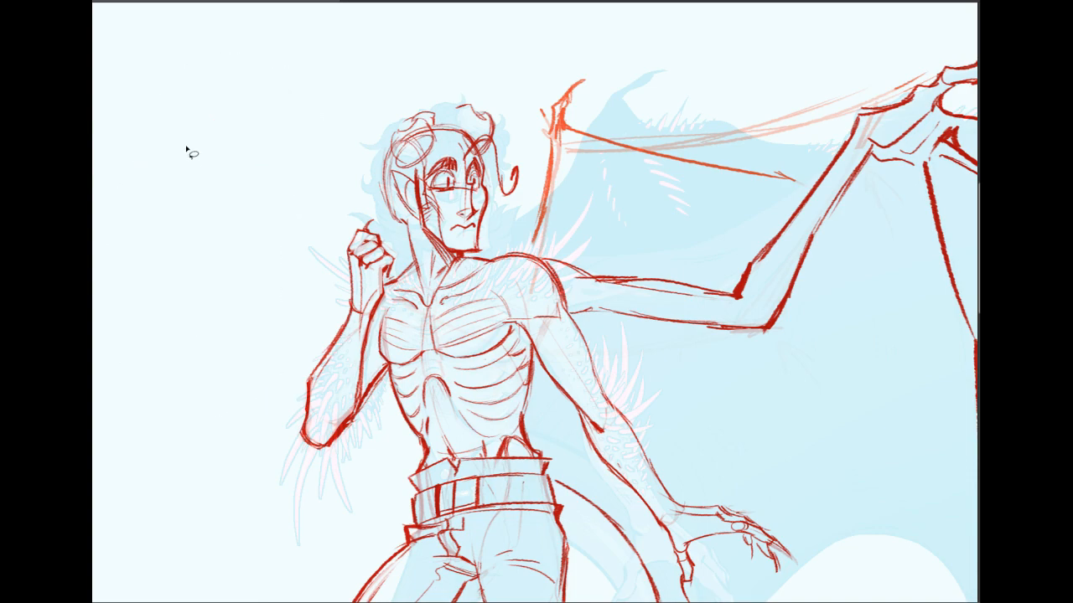
Step: Crop the canvas at the upper, lower and left edges to a landscape frame around the character and wing
key(ctrl+0)
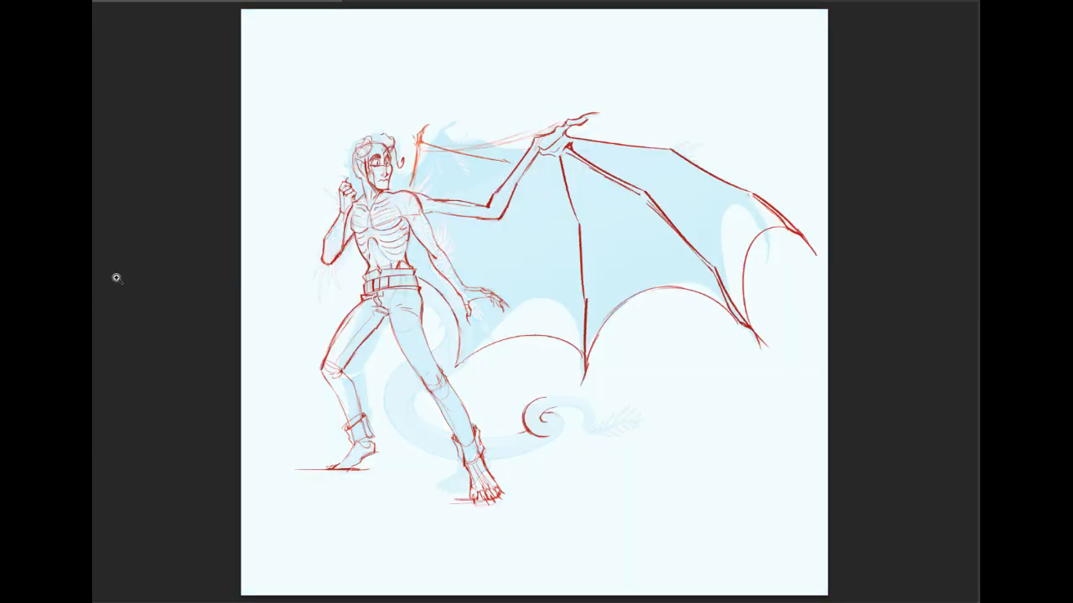
key(c)
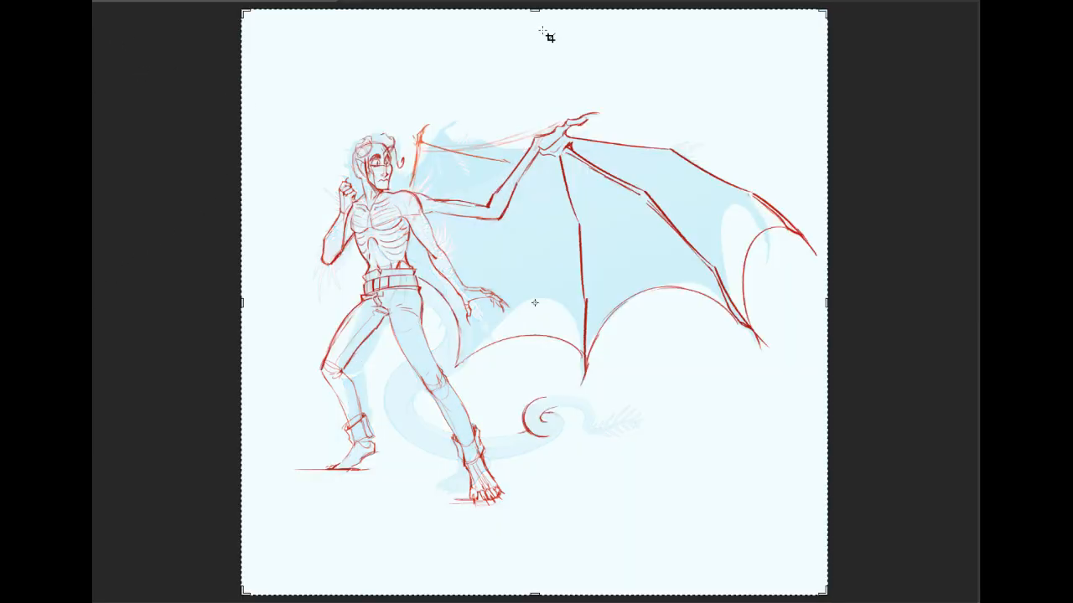
drag(535, 11, 535, 47)
drag(534, 558, 535, 521)
drag(240, 301, 258, 284)
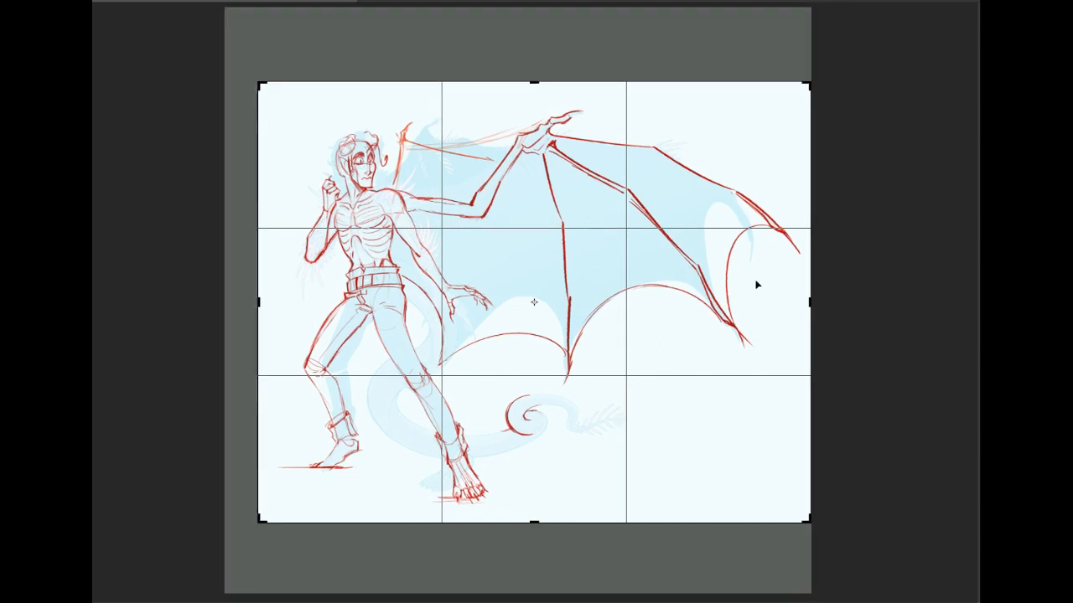
key(Return)
Step: Erase the faint guide lines between the far wing and the near wing's hand, and add vertical bars to the belt
click(89, 15)
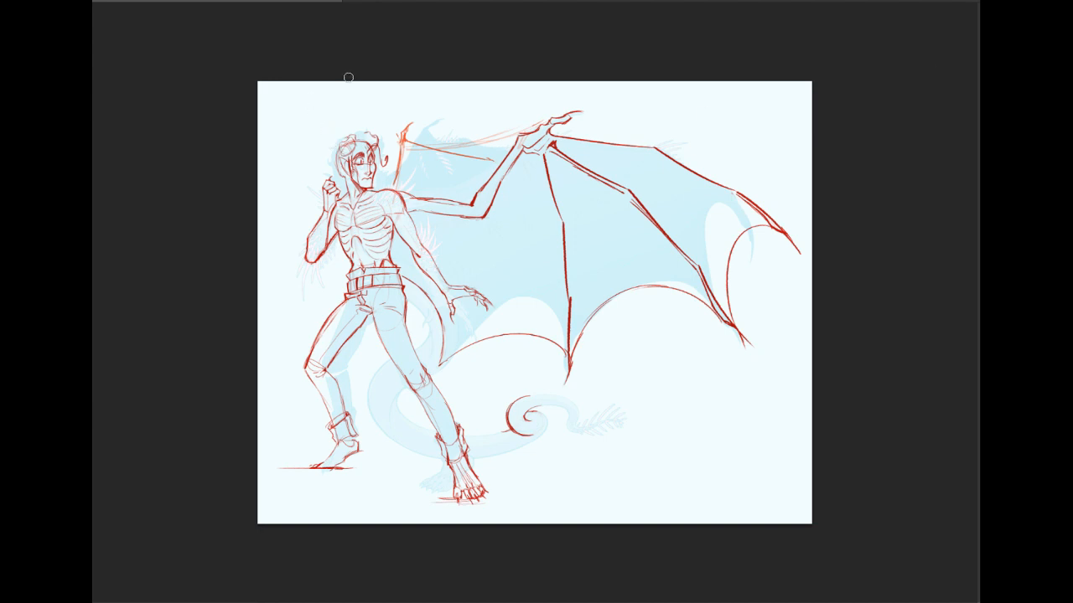
drag(474, 145, 532, 122)
click(117, 2)
click(178, 302)
click(118, 21)
click(305, 286)
drag(349, 290, 357, 292)
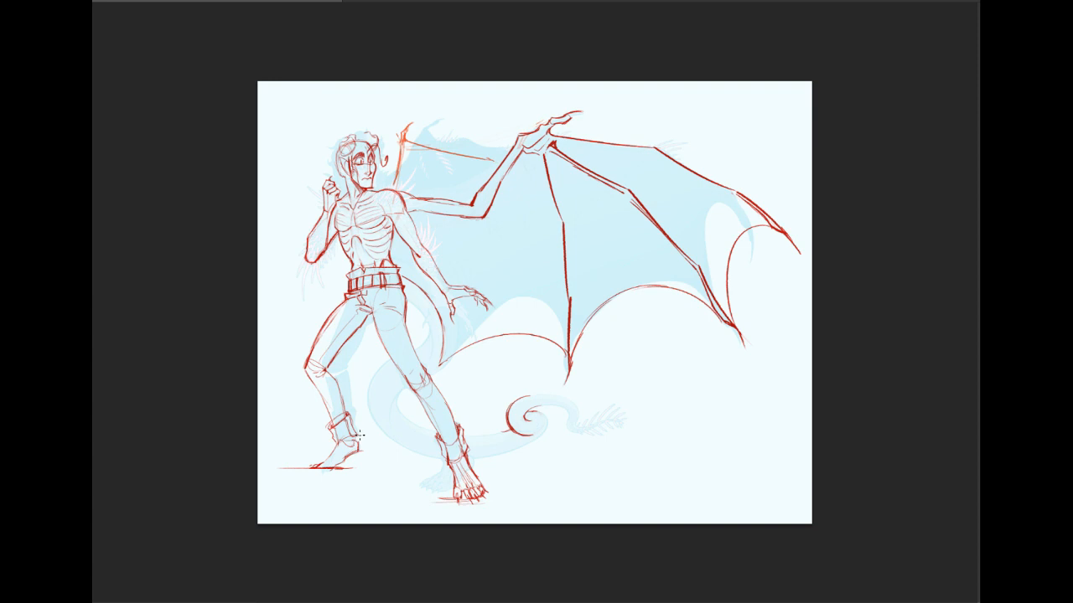
Step: Reinforce the bent leg's calf contour, and select the lowered hand's lines and rotate them slightly
drag(341, 387, 347, 417)
mouse_move(446, 291)
mouse_down()
mouse_move(494, 284)
mouse_move(497, 312)
mouse_move(454, 332)
mouse_move(446, 289)
mouse_up()
key(ctrl+t)
drag(472, 335, 484, 301)
key(Return)
key(ctrl+d)
Step: Choose a tapered hard-edged brush preset for drawing lines
click(95, 2)
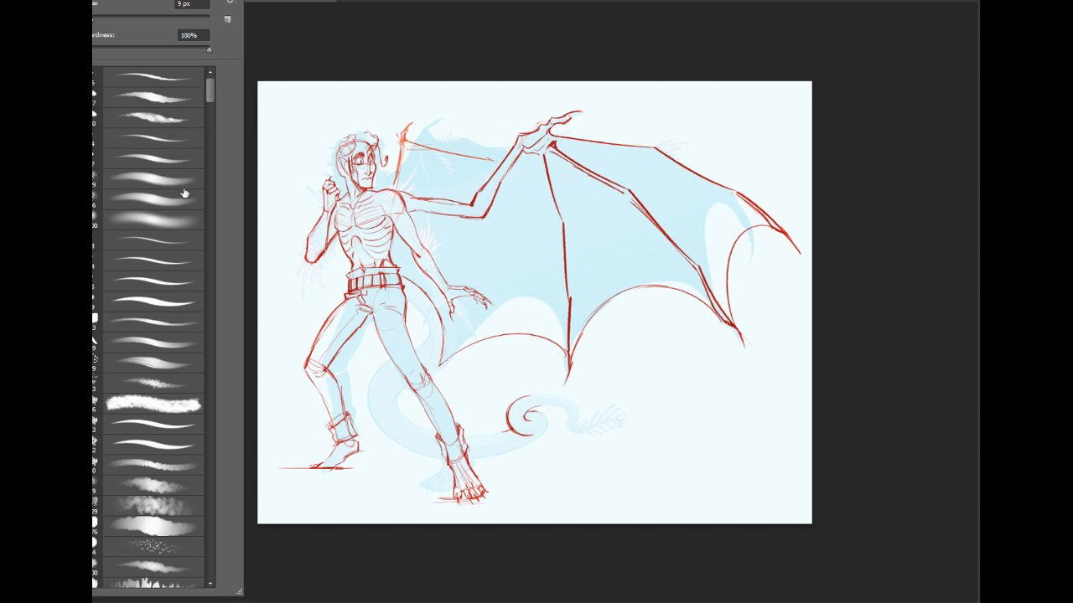
click(159, 302)
click(976, 600)
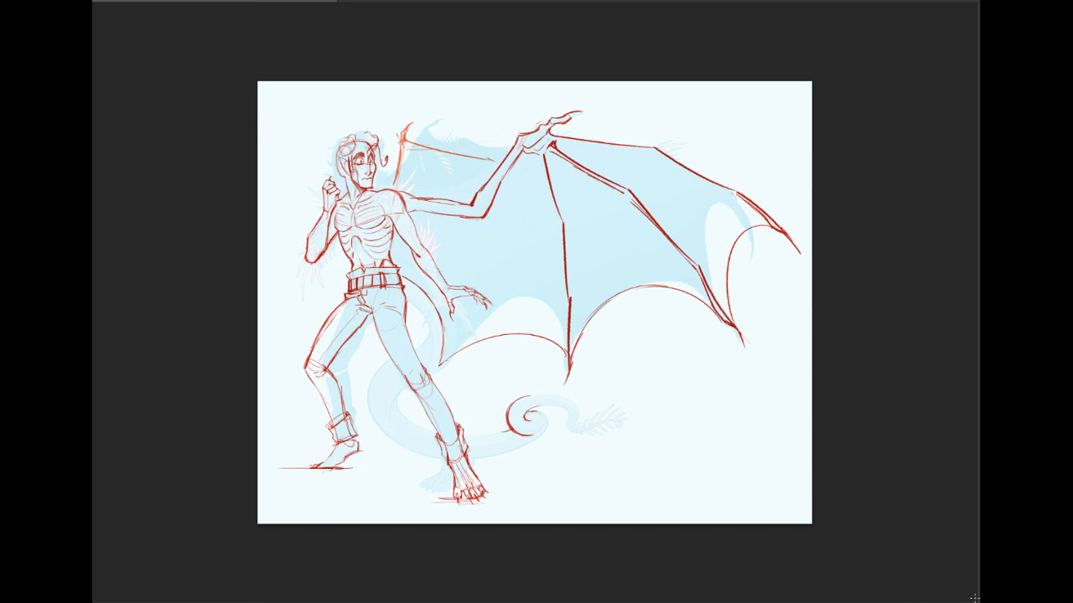
Step: Try to redraw the straight leg's inner contour from the knee down the shin with clean lines
key(ctrl+plus)
key(ctrl+plus)
key(ctrl+plus)
drag(636, 580, 916, 302)
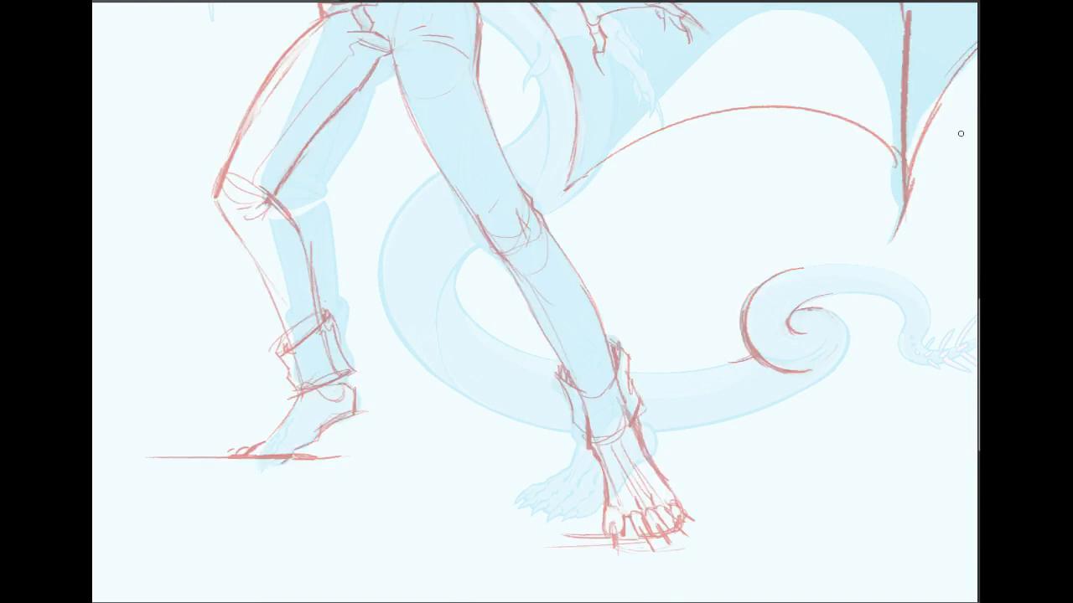
drag(475, 215, 504, 258)
key(ctrl+z)
drag(475, 215, 524, 279)
drag(529, 236, 540, 354)
key(ctrl+z)
drag(512, 268, 574, 378)
key(ctrl+z)
drag(505, 265, 572, 387)
key(ctrl+z)
drag(505, 263, 570, 384)
key(ctrl+z)
key(ctrl+z)
key(ctrl+z)
key(ctrl+z)
Step: Sketch a diagonal fold line across the near wing's membrane between the first two wing fingers, redrawing the stroke once
scroll(535, 301, up, 10)
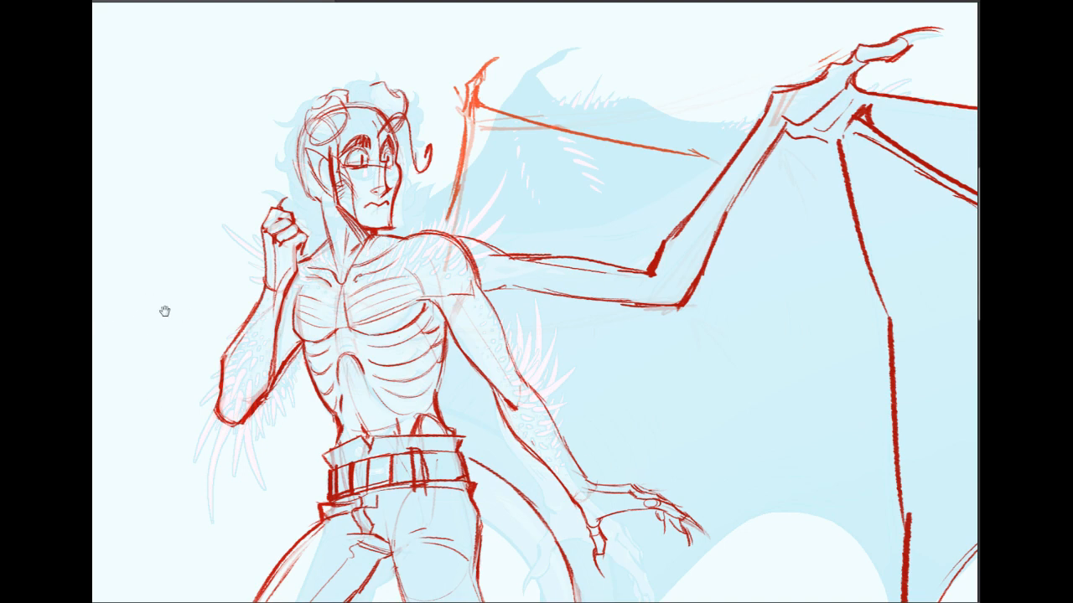
key(ctrl+0)
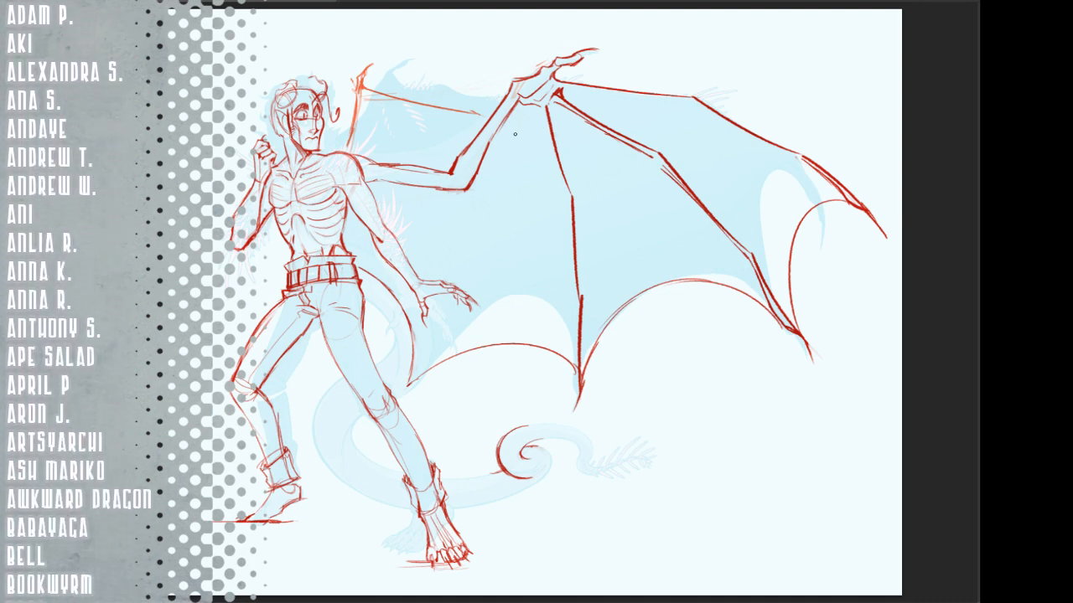
drag(565, 155, 645, 217)
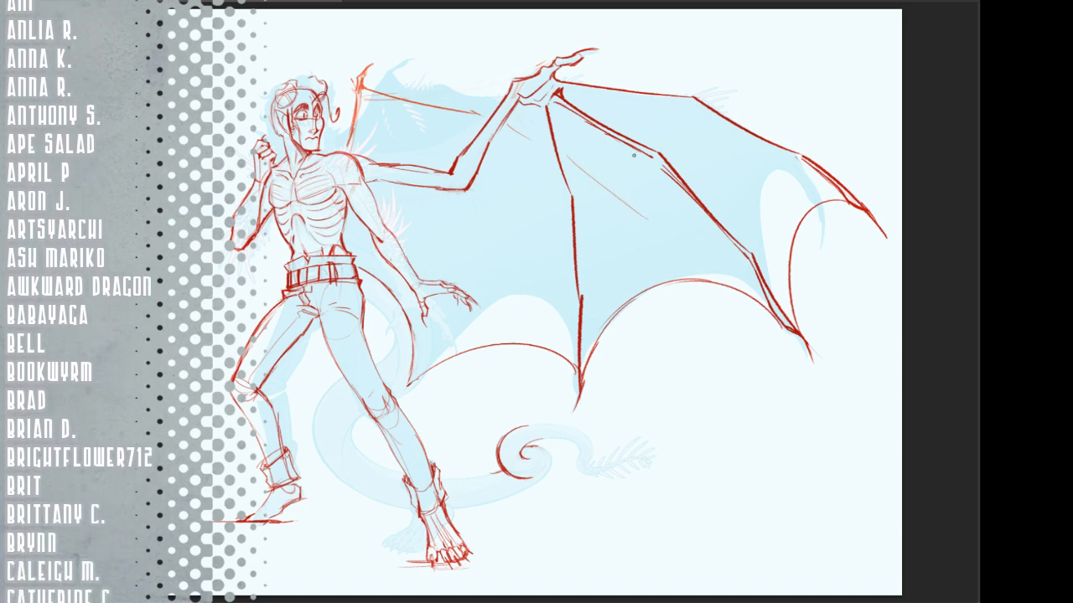
key(ctrl+z)
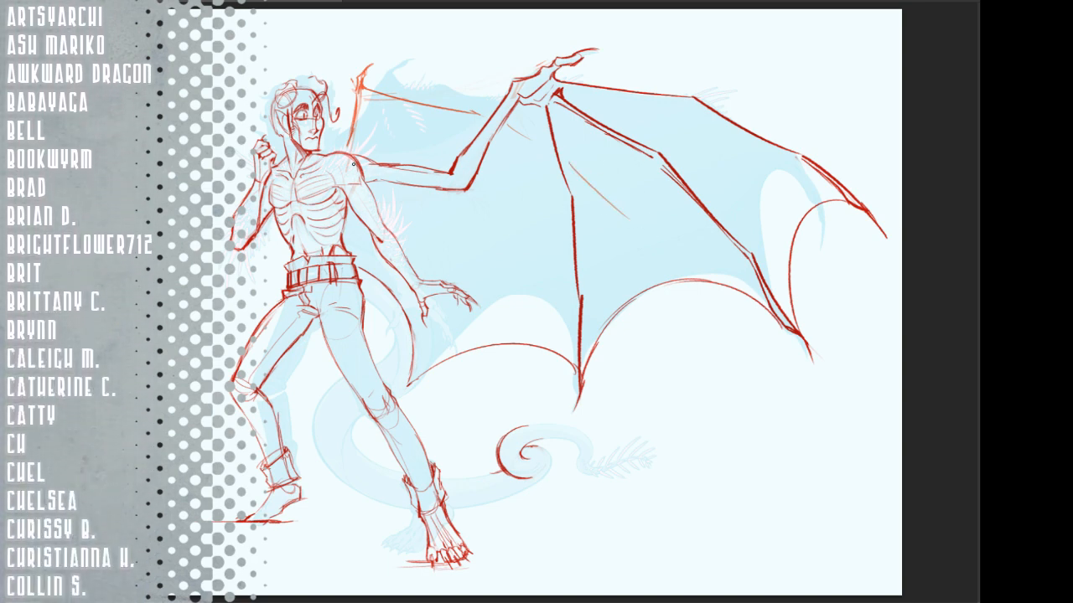